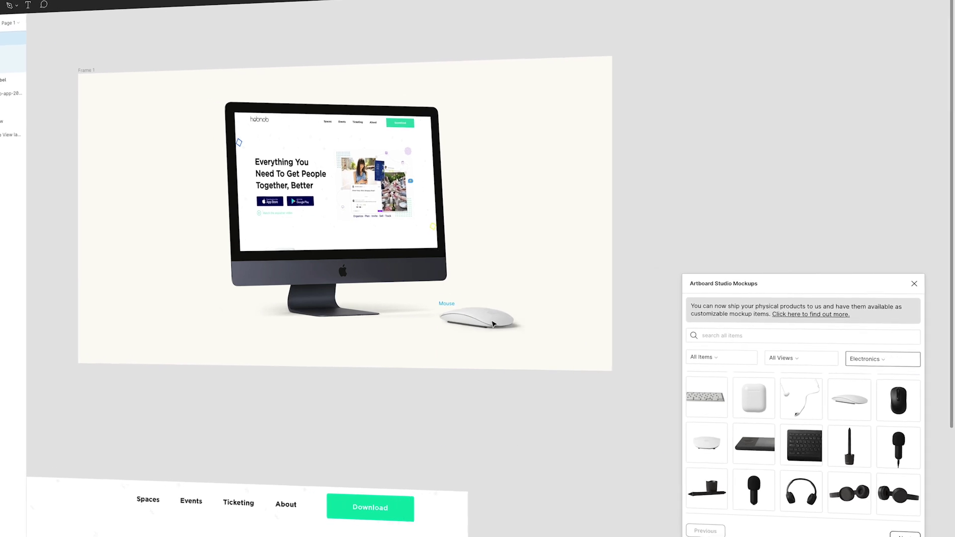
- Add two potted cactus mockups from the Nature category and place them in the frame, overlapping the iMac's left edge
click(881, 360)
click(873, 516)
click(714, 398)
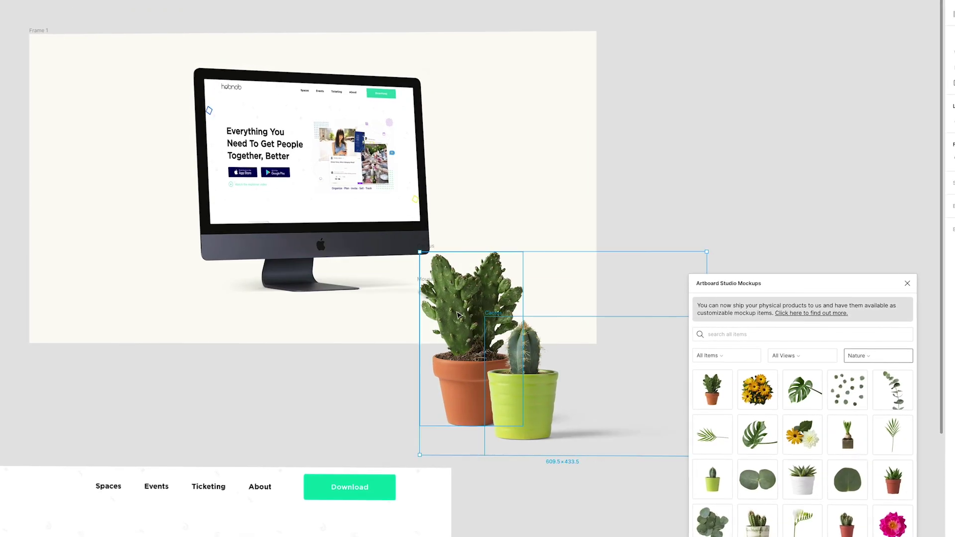
click(143, 379)
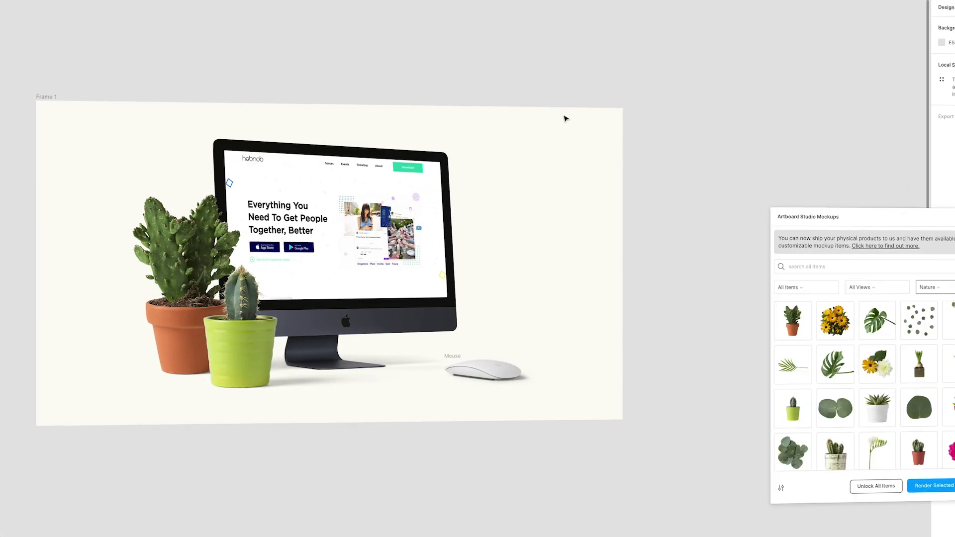
click(222, 303)
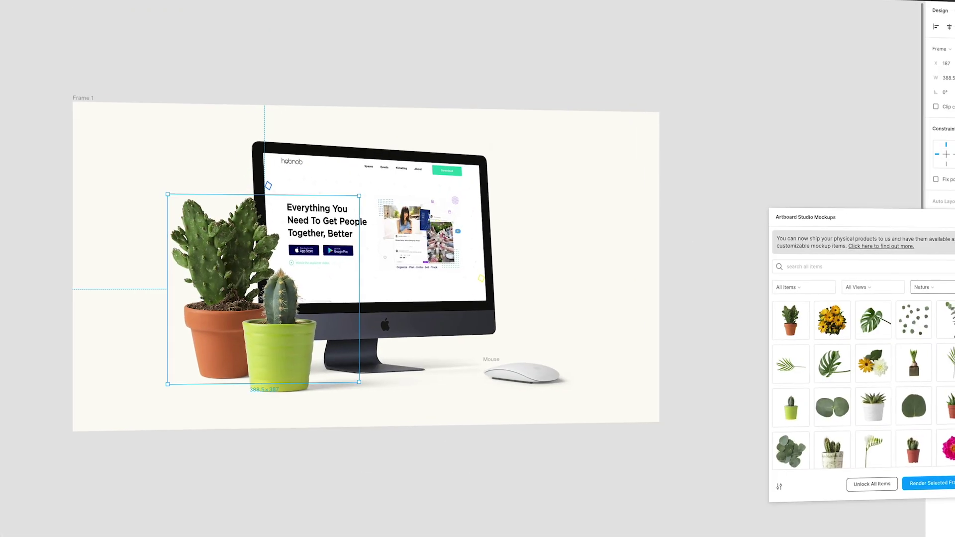
click(429, 468)
key(ctrl+alt+super+c)
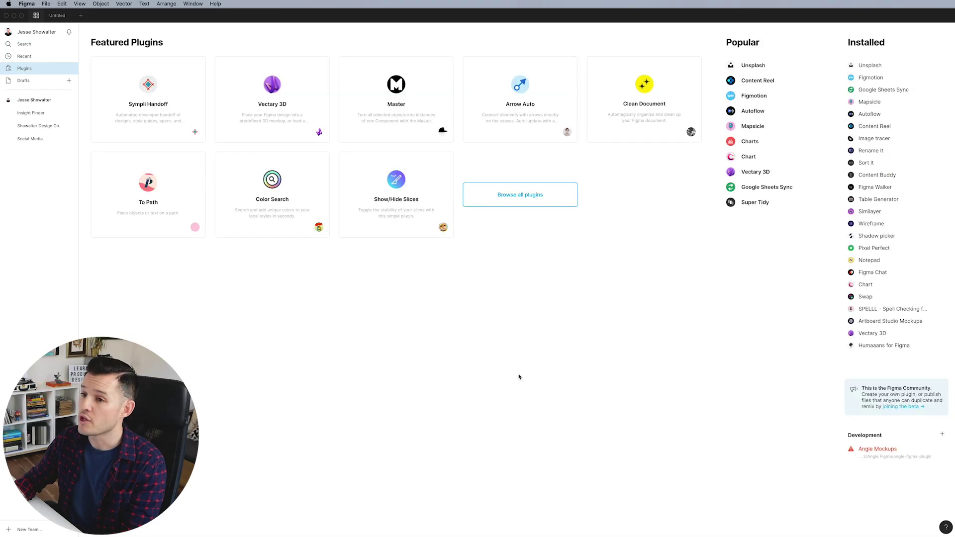
- Search all plugins for "artboard studio" and open the Artboard Studio Mockups plugin page
click(549, 205)
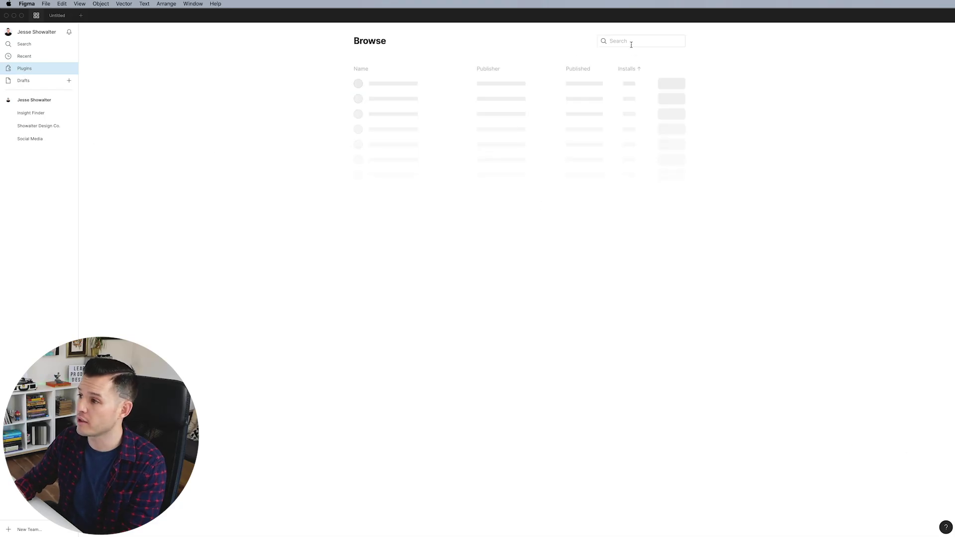
text(artboard)
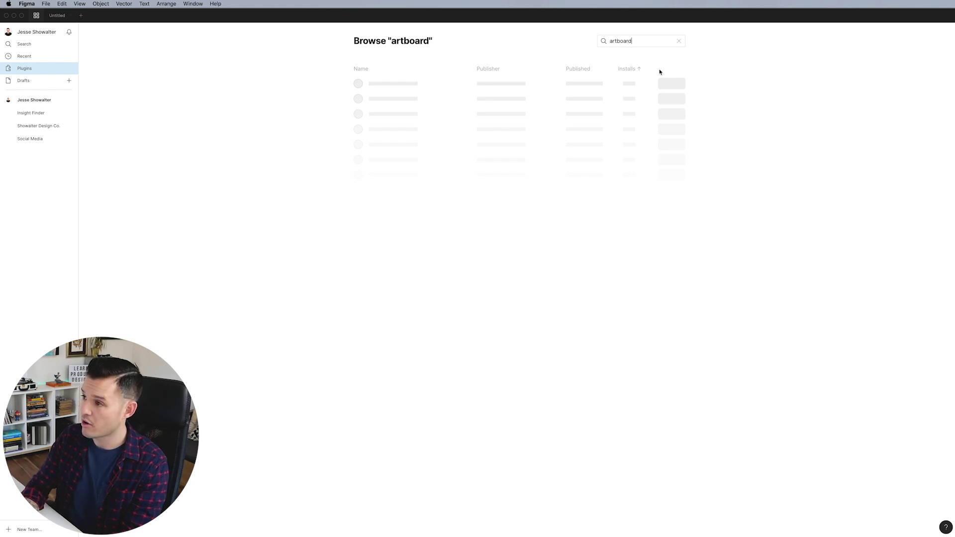
text( studio)
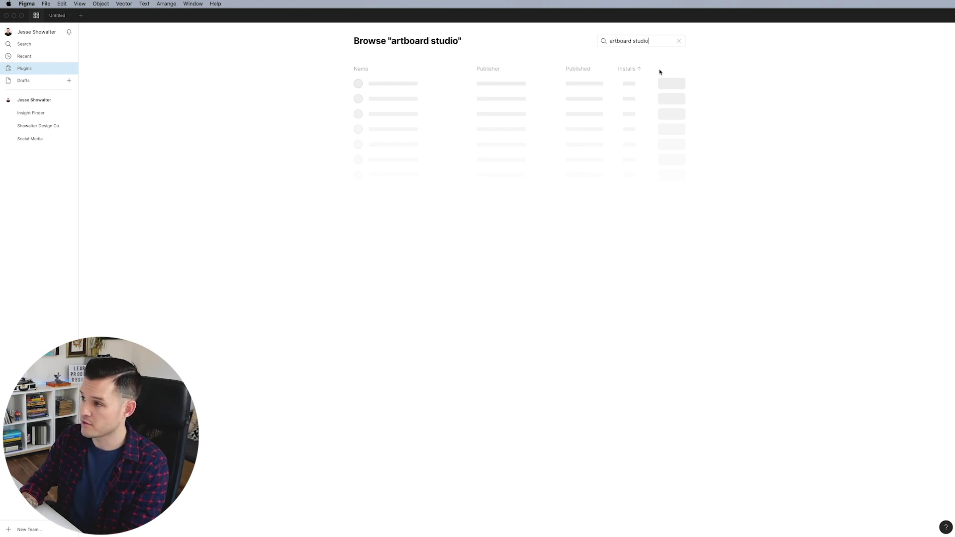
key(Return)
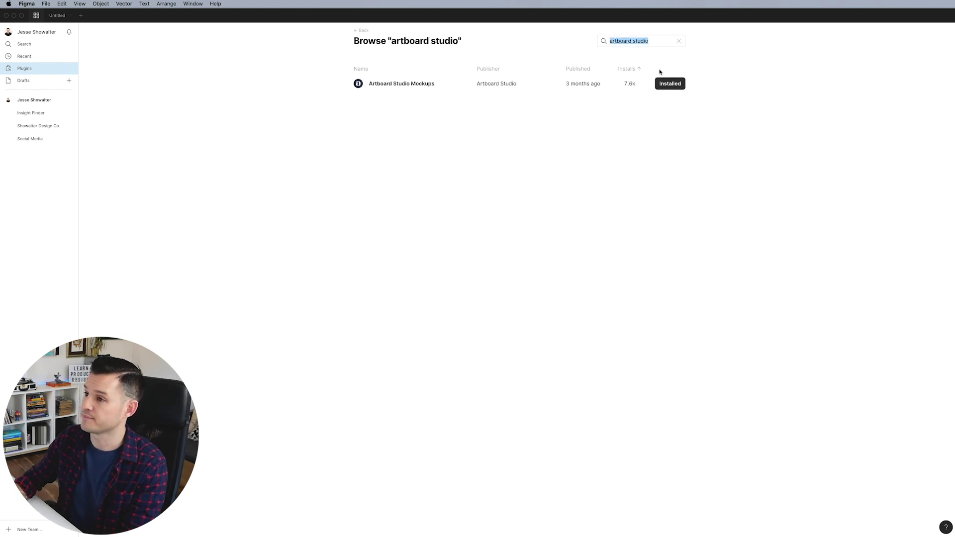
click(402, 83)
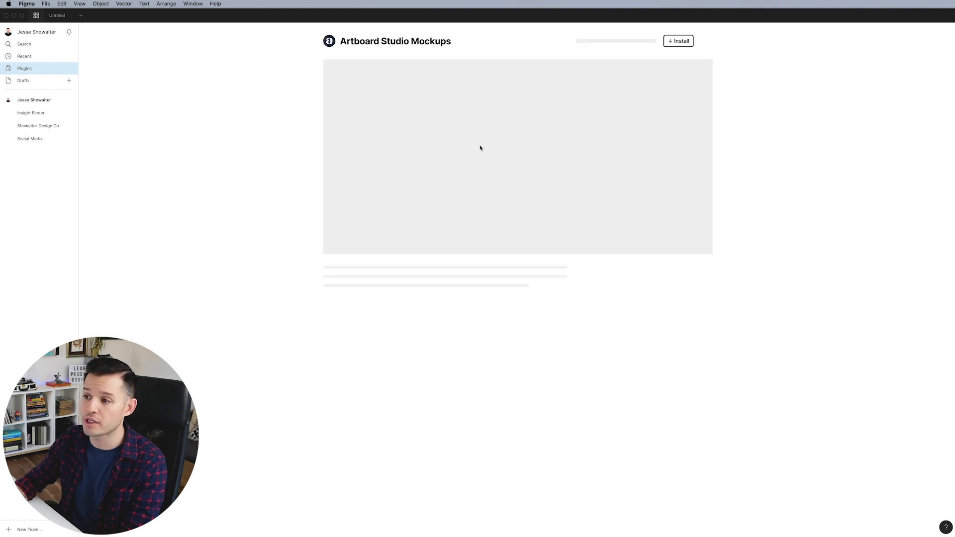
- Look through the Artboard Studio Mockups description, then uninstall and reinstall the plugin
scroll(479, 221, down, 2)
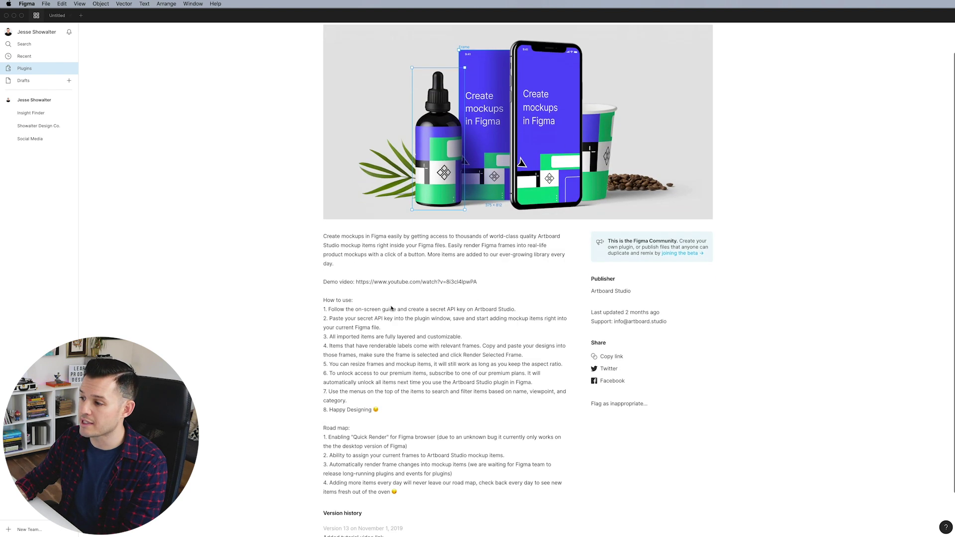
scroll(446, 286, up, 2)
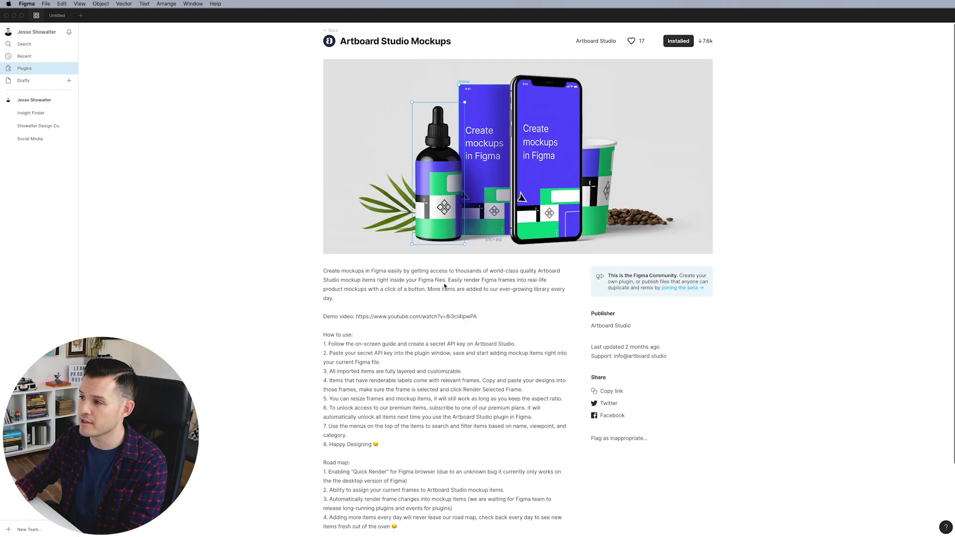
click(679, 41)
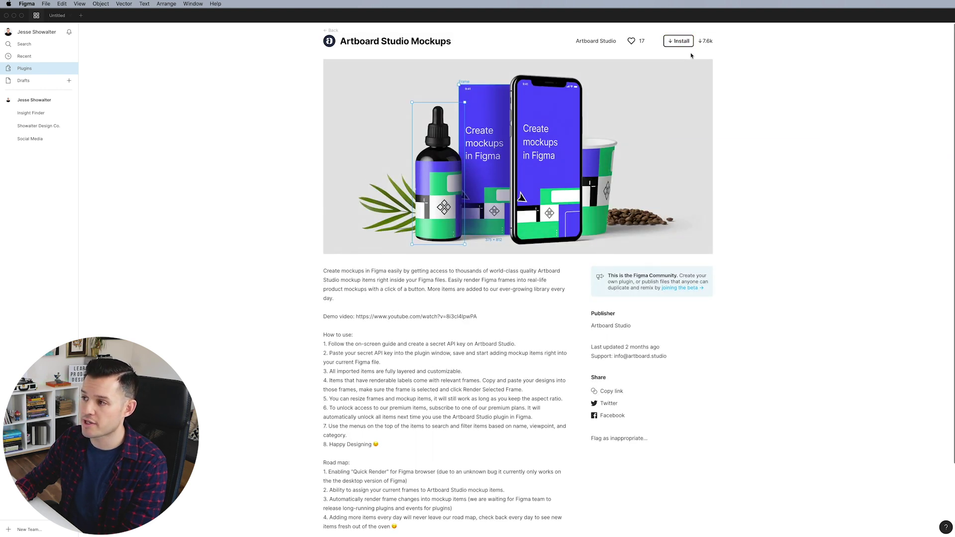
click(677, 43)
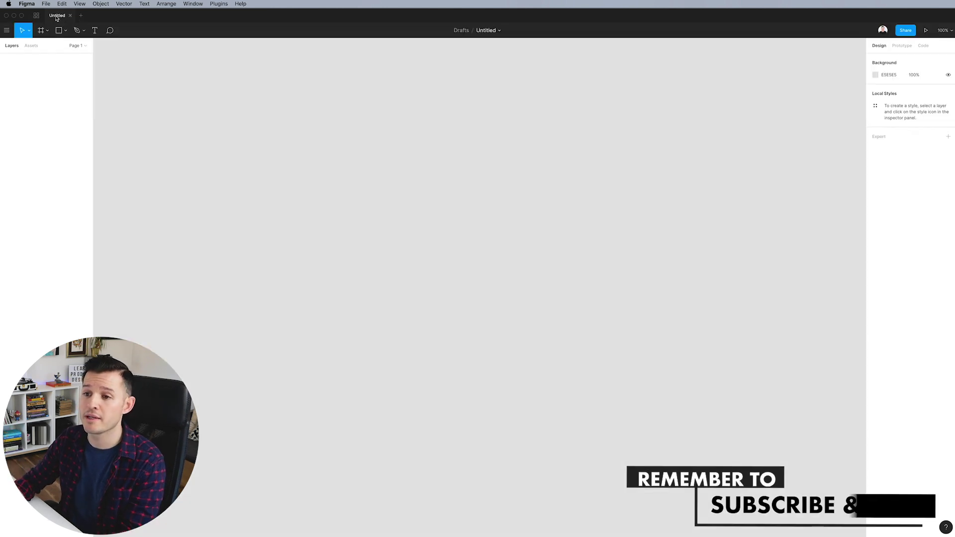
- Switch to the Untitled design file
click(57, 15)
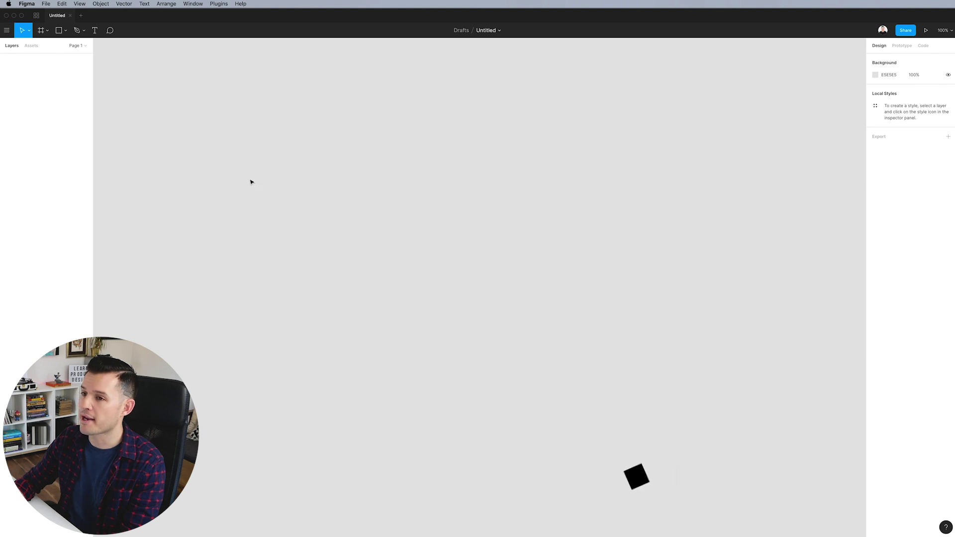
click(219, 4)
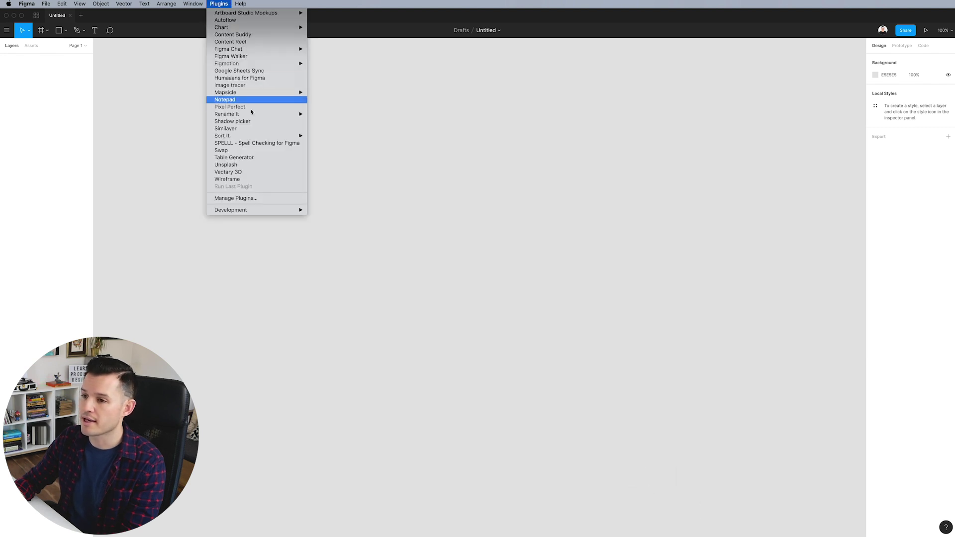
mouse_move(244, 14)
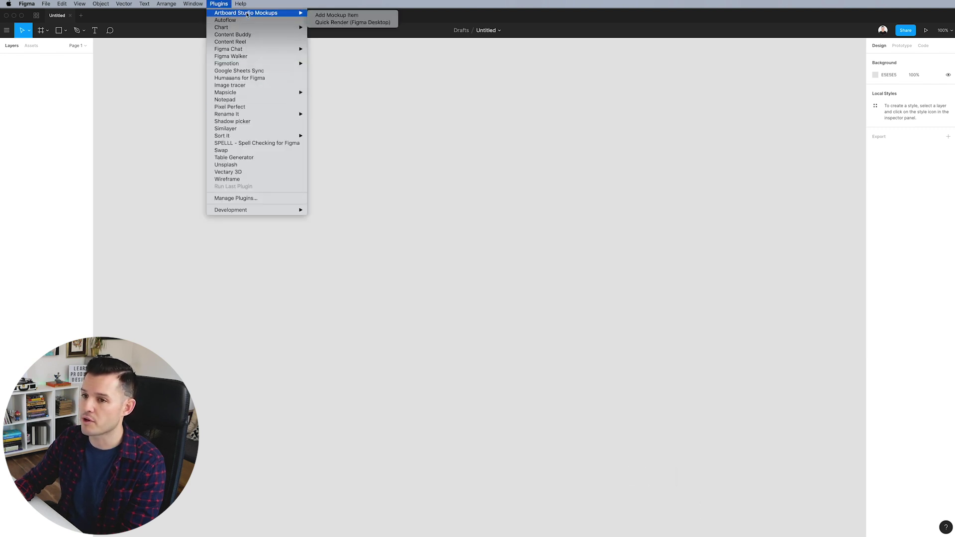
click(151, 115)
- Launch Add Mockup Item from the Artboard Studio Mockups plugin and move its window over the canvas
click(9, 34)
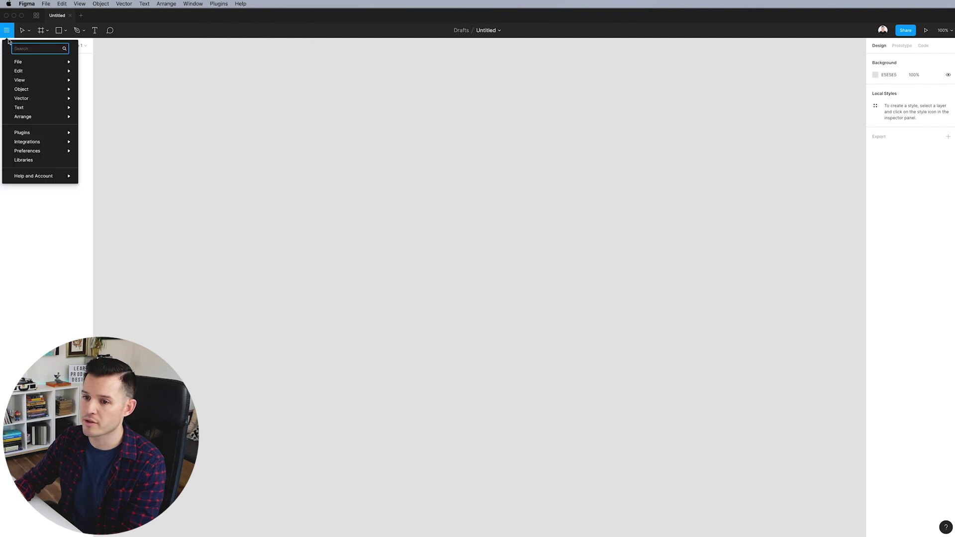
mouse_move(46, 134)
mouse_move(140, 135)
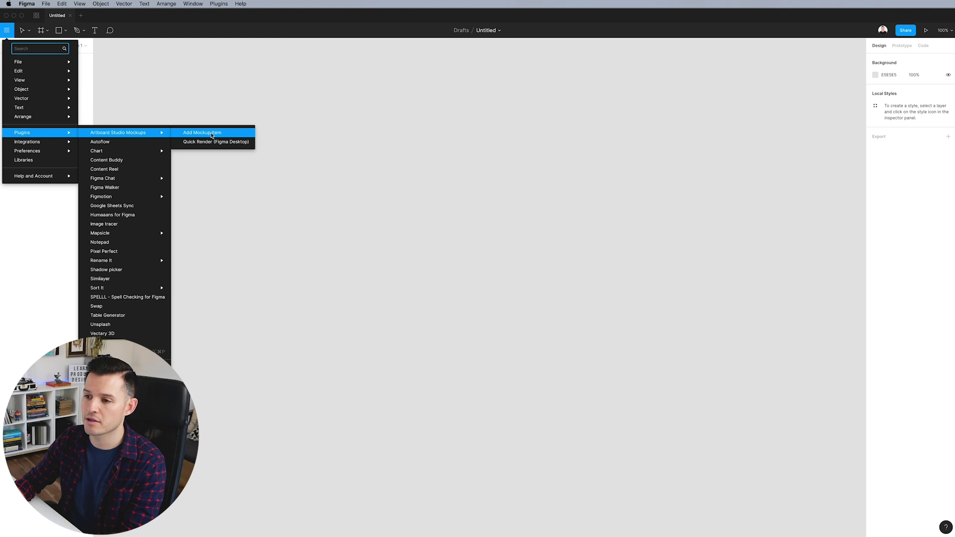
click(212, 133)
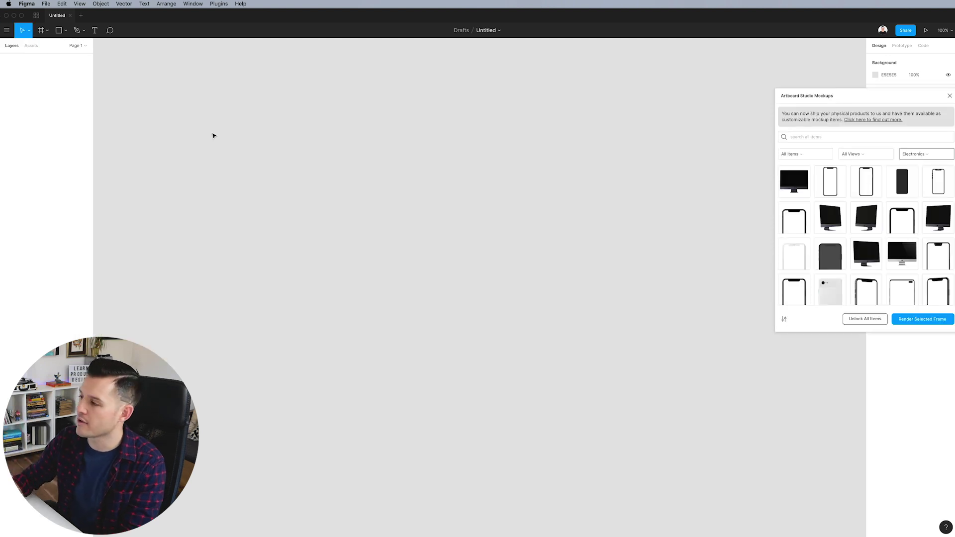
drag(858, 100, 730, 136)
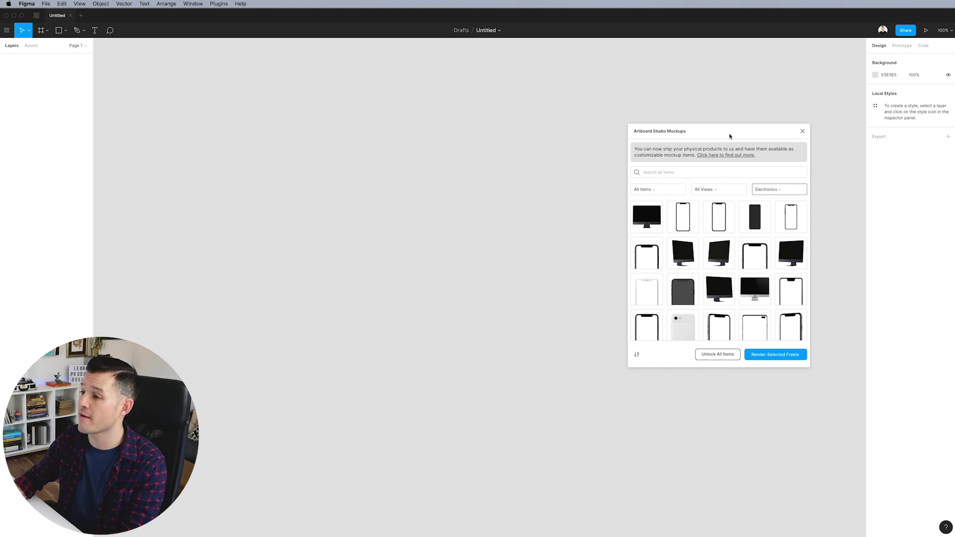
drag(730, 135, 742, 157)
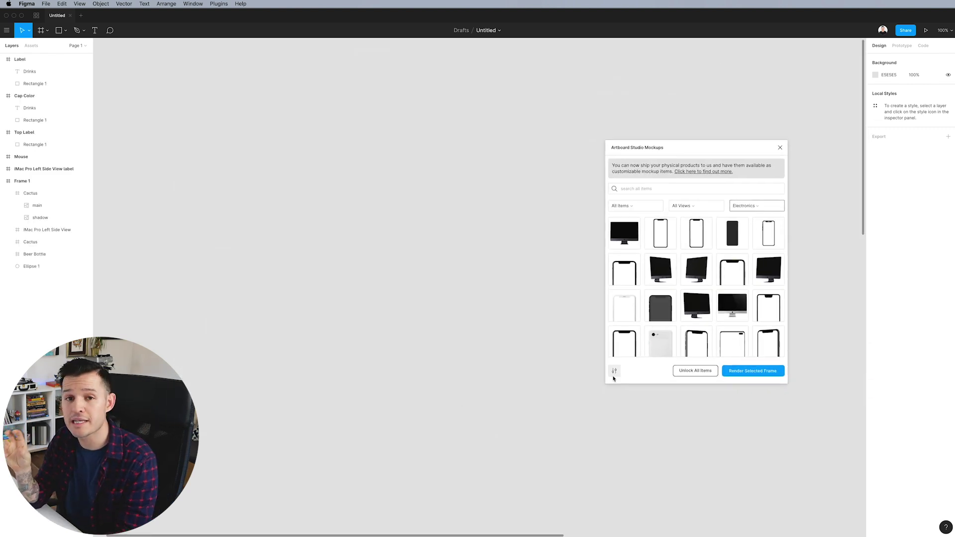
- Open the plugin's API key setup and its account settings page in Chrome, and save the secret API key in the Figma plugin
click(615, 372)
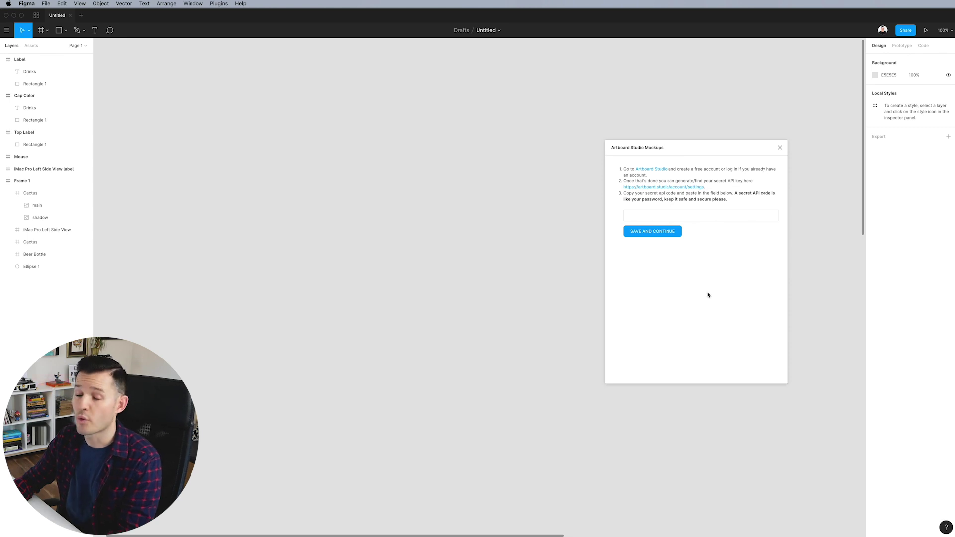
click(672, 188)
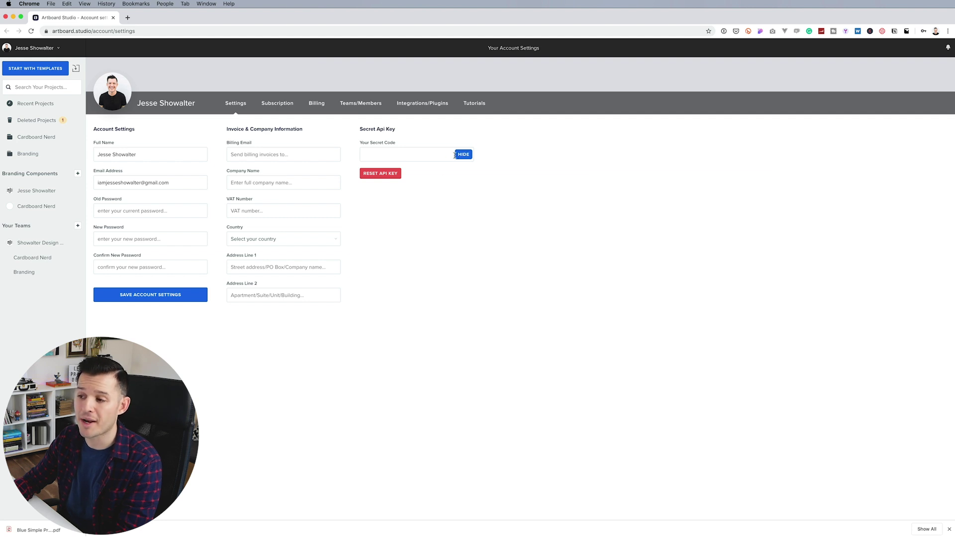
key(super+Tab)
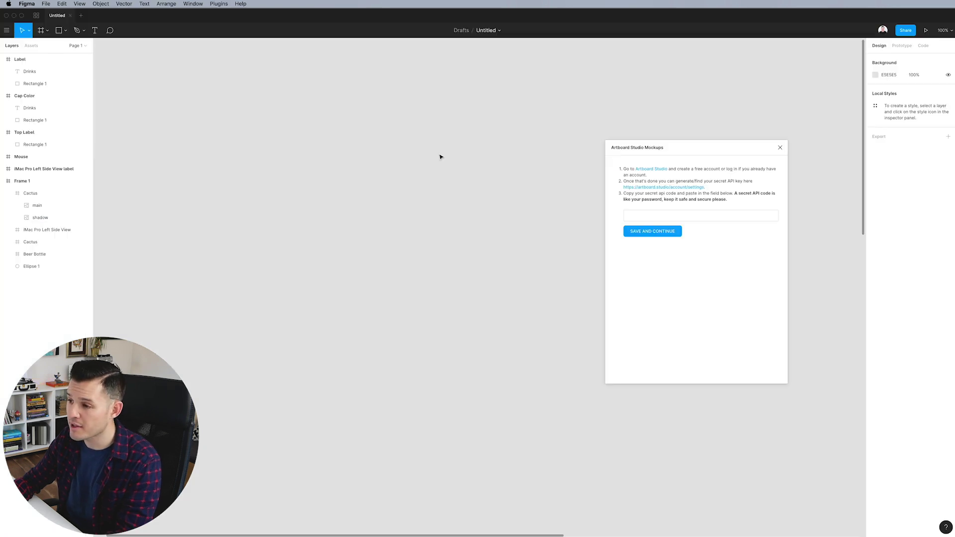
click(652, 218)
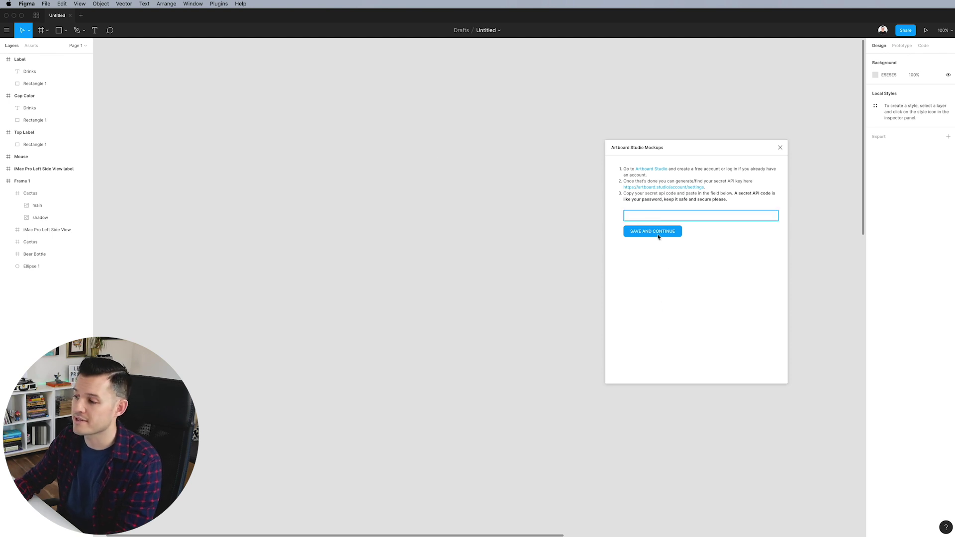
key(super+v)
key(Return)
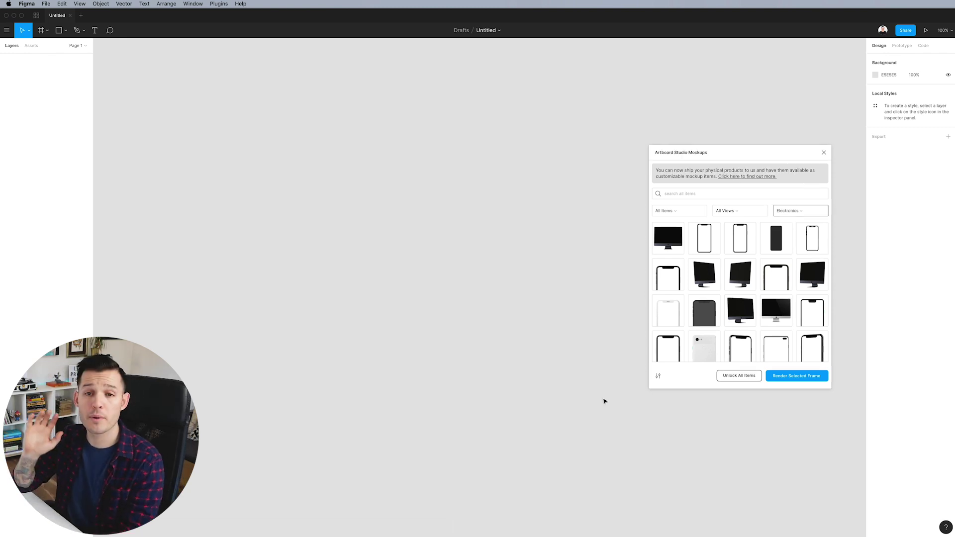
- Draw a frame about 1218 × 665 on the canvas and give it a solid warm off-white fill, FCFAF6
key(f)
drag(150, 135, 613, 389)
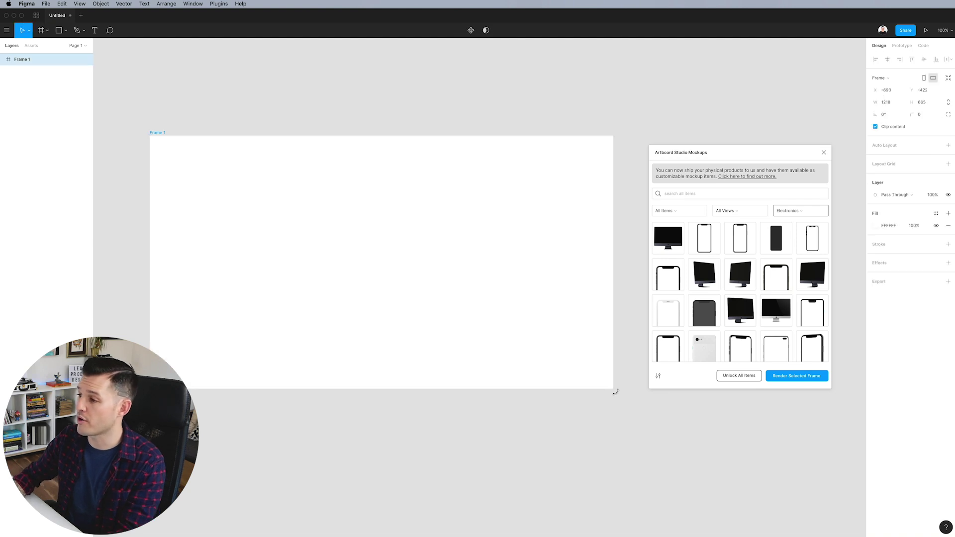
click(876, 226)
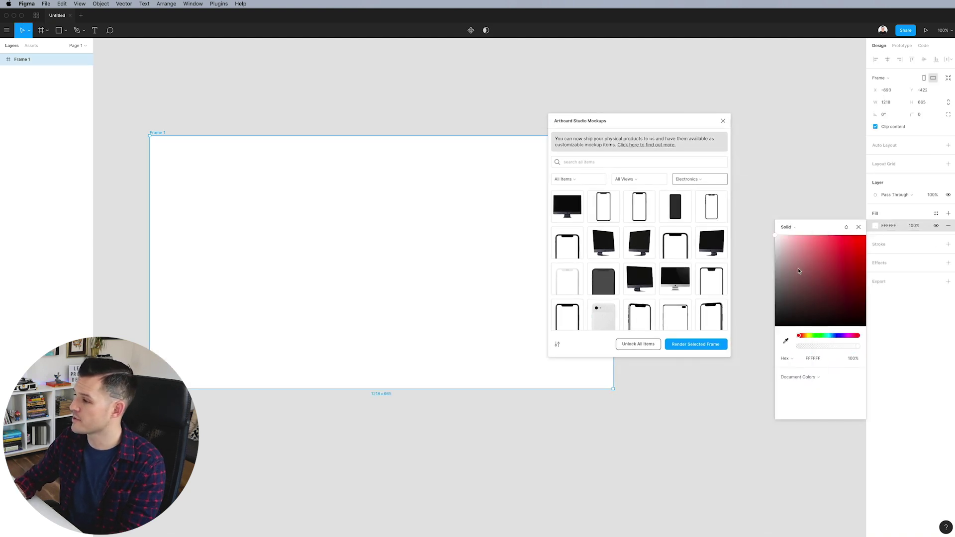
click(806, 336)
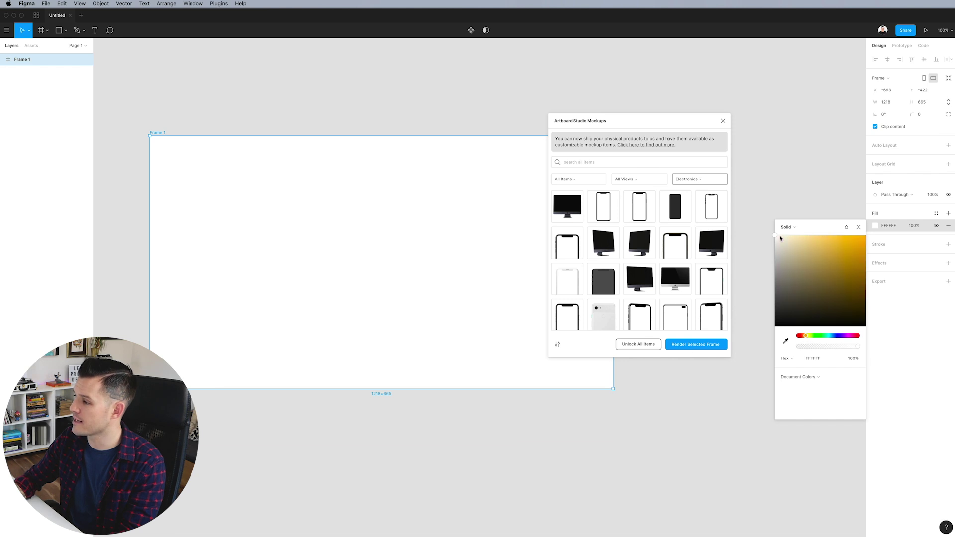
click(780, 238)
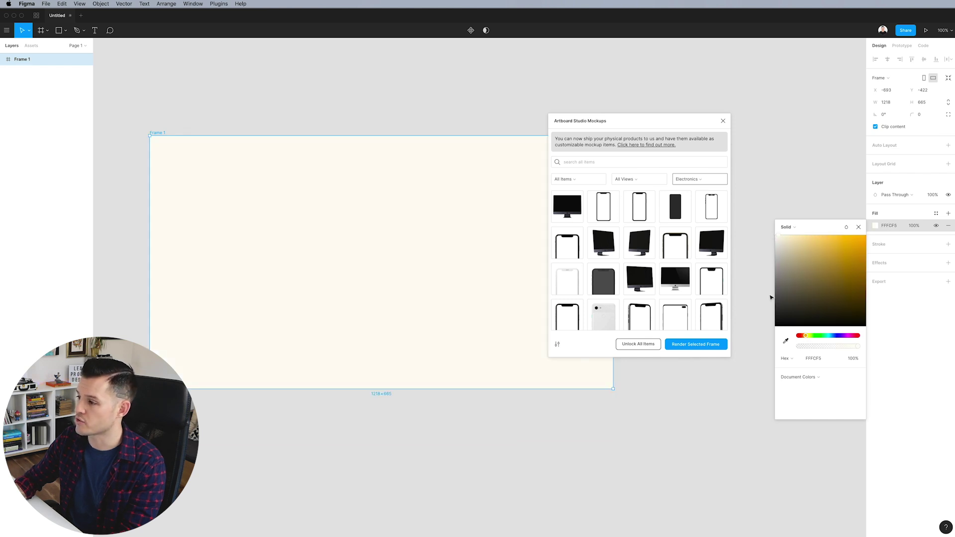
drag(778, 239, 779, 241)
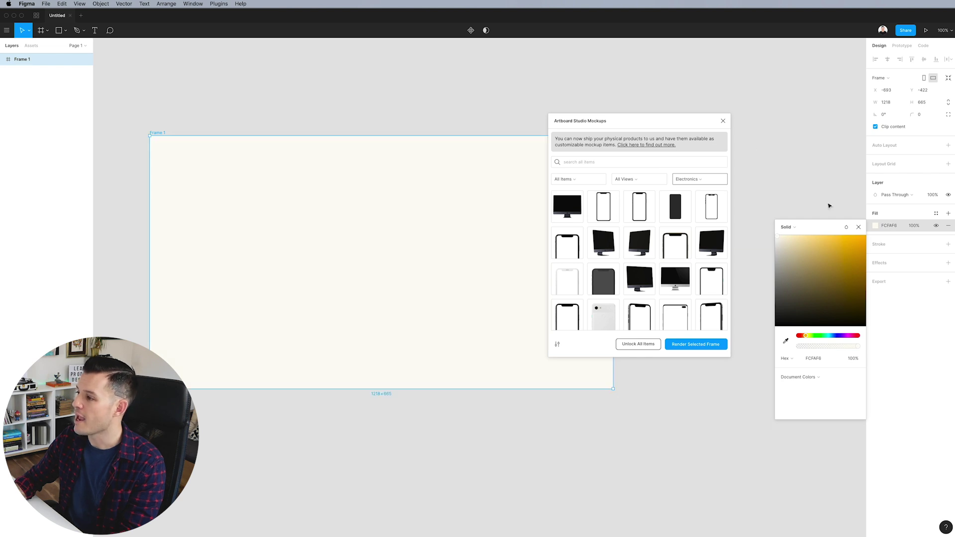
click(777, 196)
drag(682, 122, 773, 119)
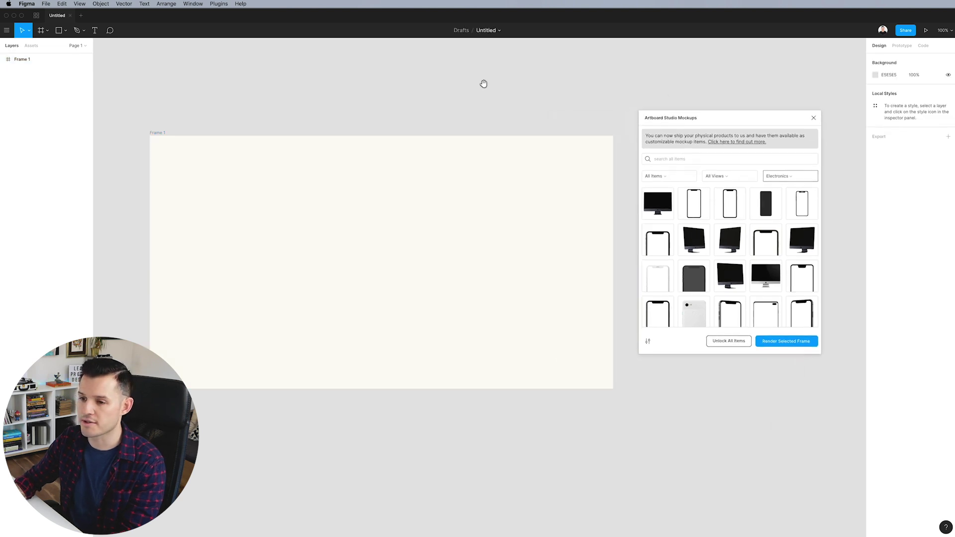
- Examine the mockup library's filter options for item type, view and category
scroll(478, 85, right, 3)
scroll(466, 87, down, 3)
click(387, 238)
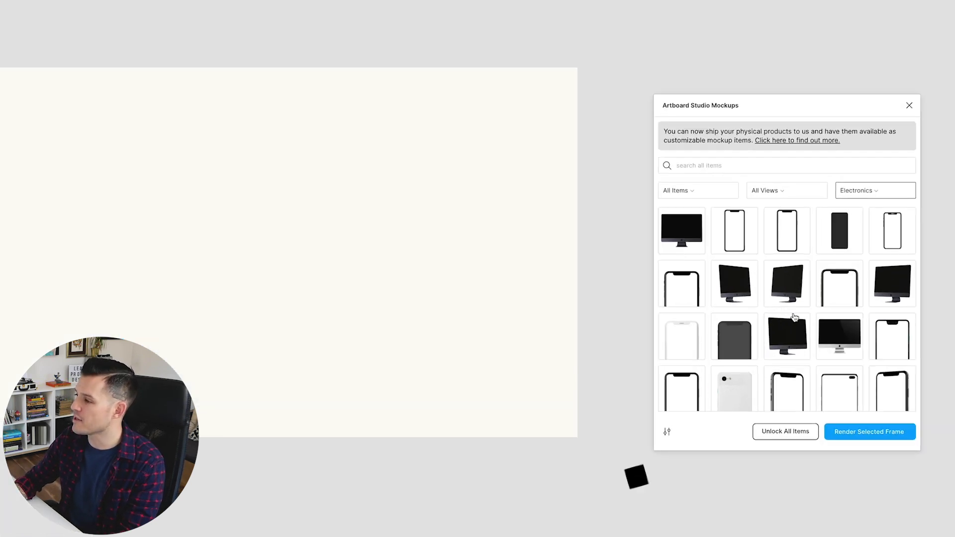
click(675, 179)
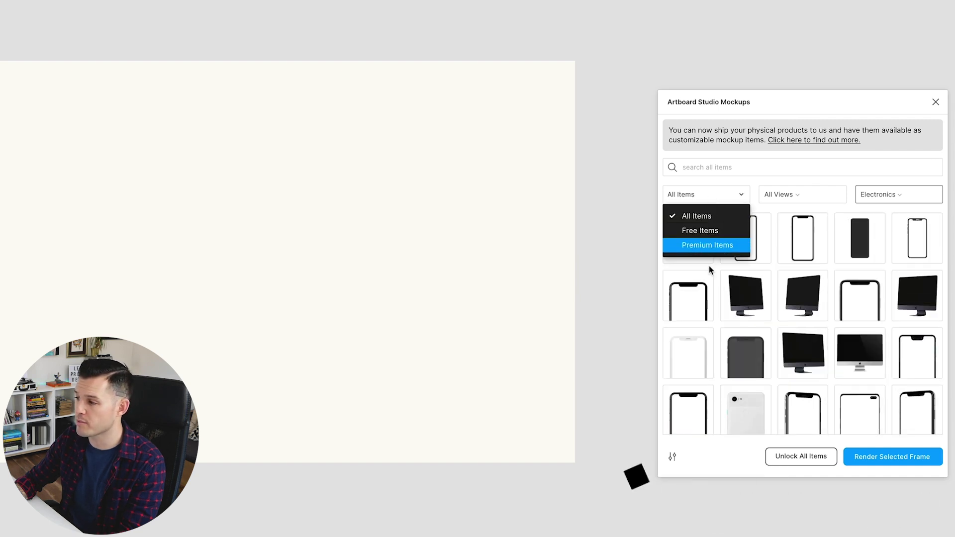
click(789, 194)
click(790, 195)
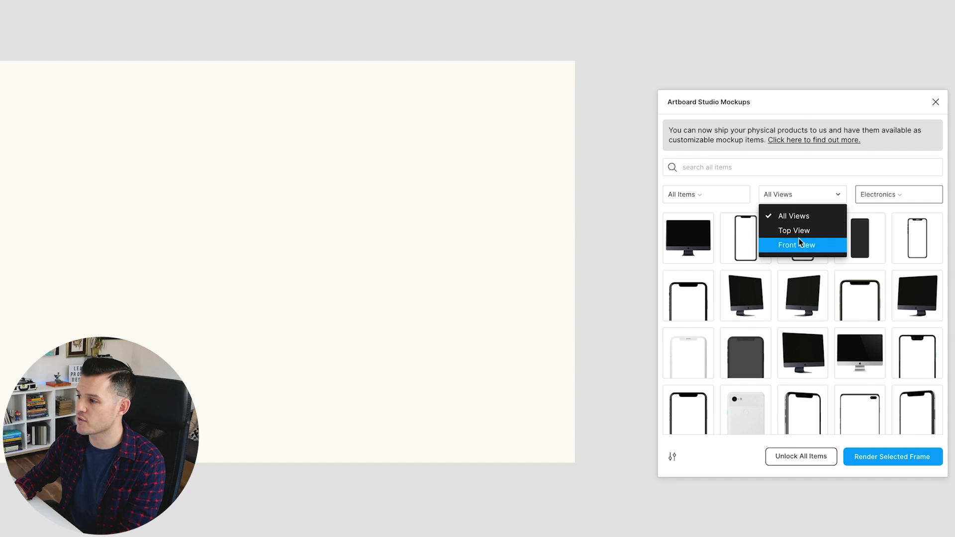
click(907, 192)
click(907, 193)
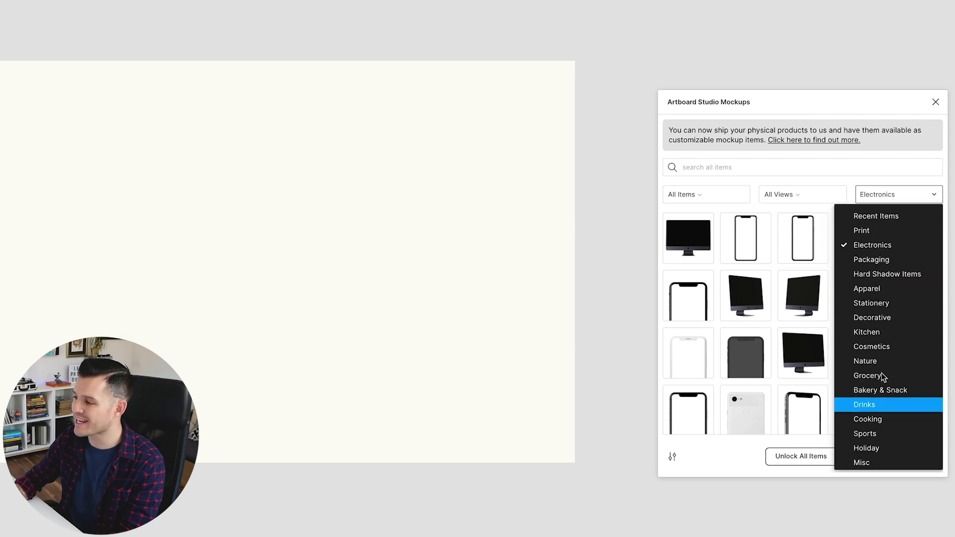
- Filter the mockup library to Electronics and add the iMac Pro Left Side View item to the canvas
click(875, 248)
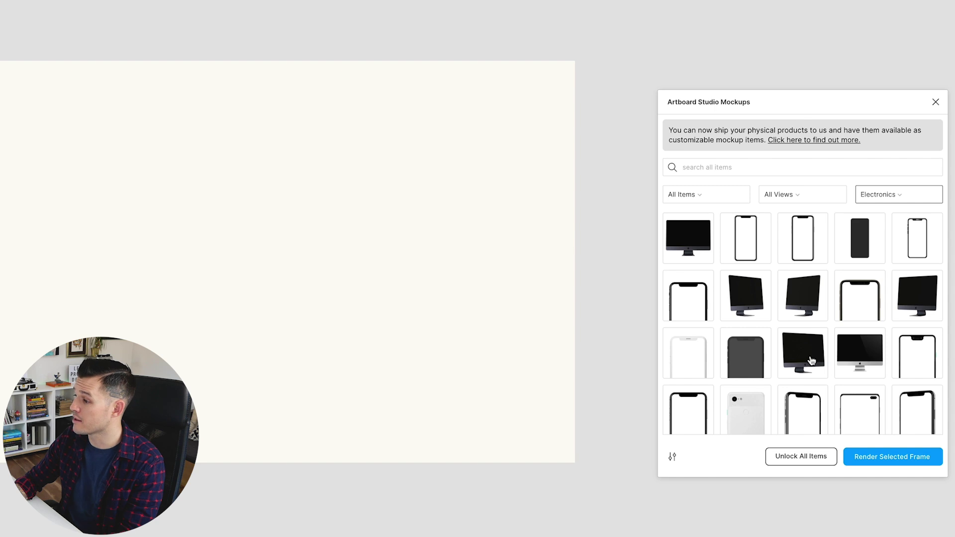
click(810, 360)
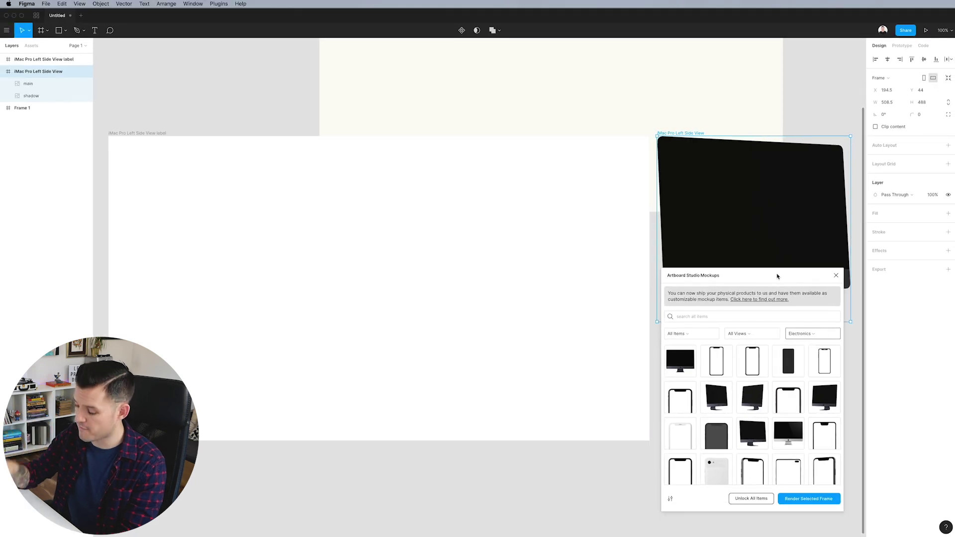
key(minus)
scroll(551, 343, down, 2)
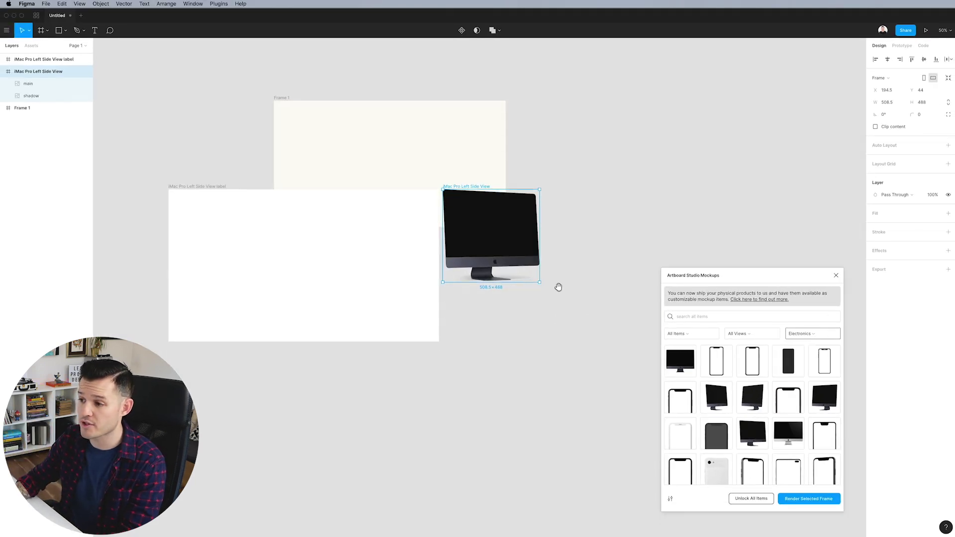
- Move the iMac Pro Left Side View mockup and its label frame together to the empty canvas below Frame 1
click(473, 184)
click(517, 199)
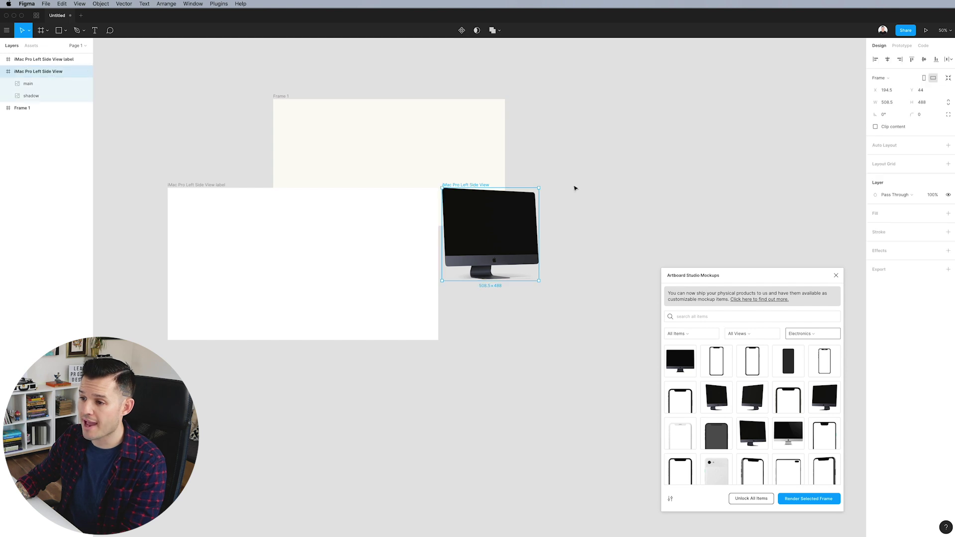
shift+click(212, 187)
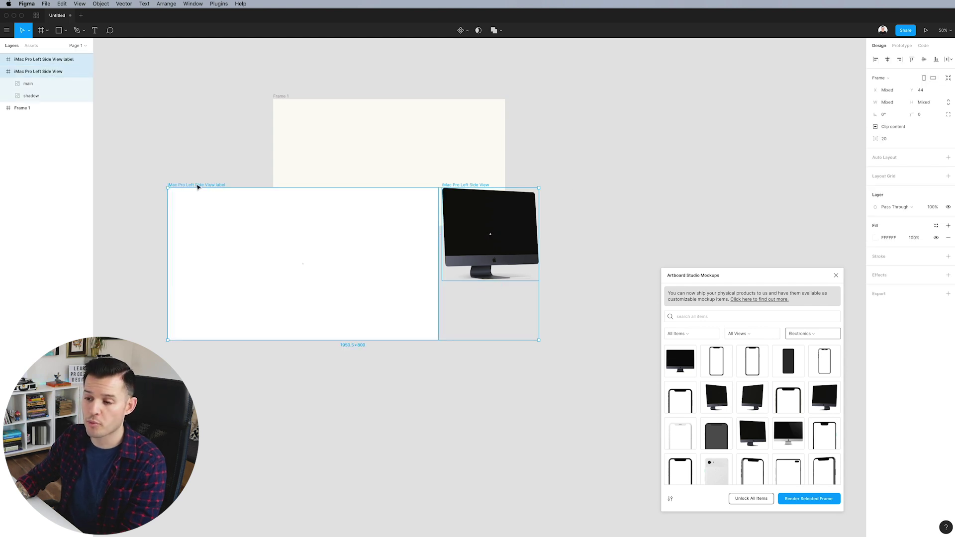
drag(197, 186, 230, 279)
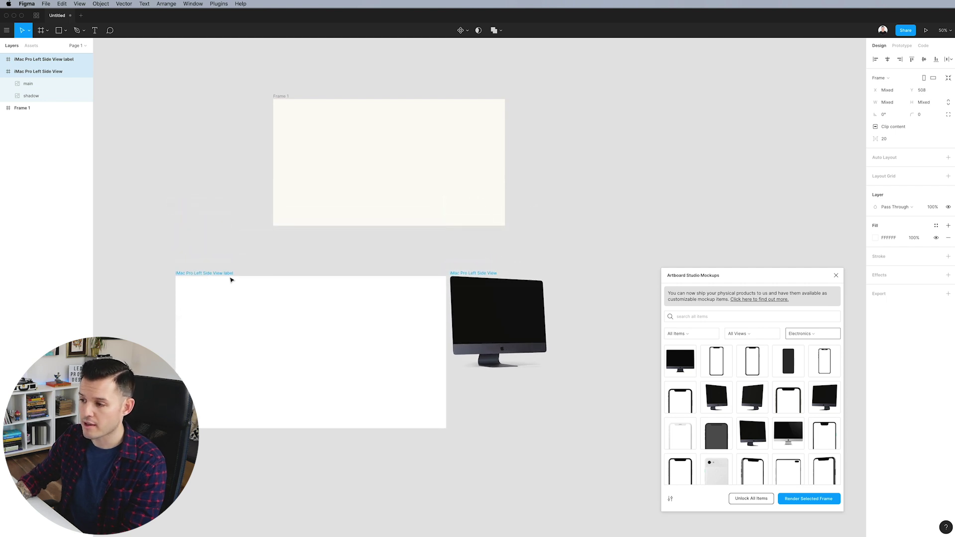
key(Escape)
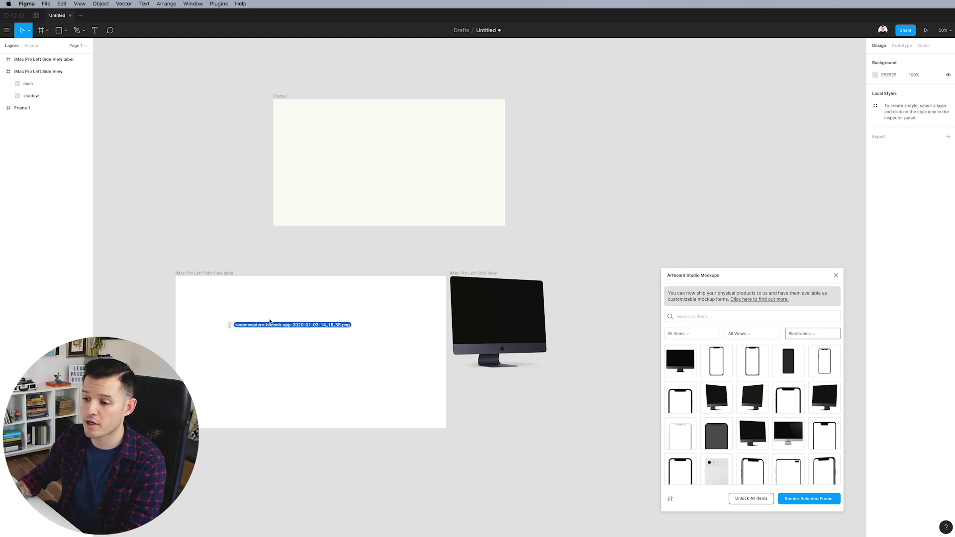
- Place the hobnob website screenshot in the iMac Pro Left Side View label frame to fill the mockup's screen
click(269, 319)
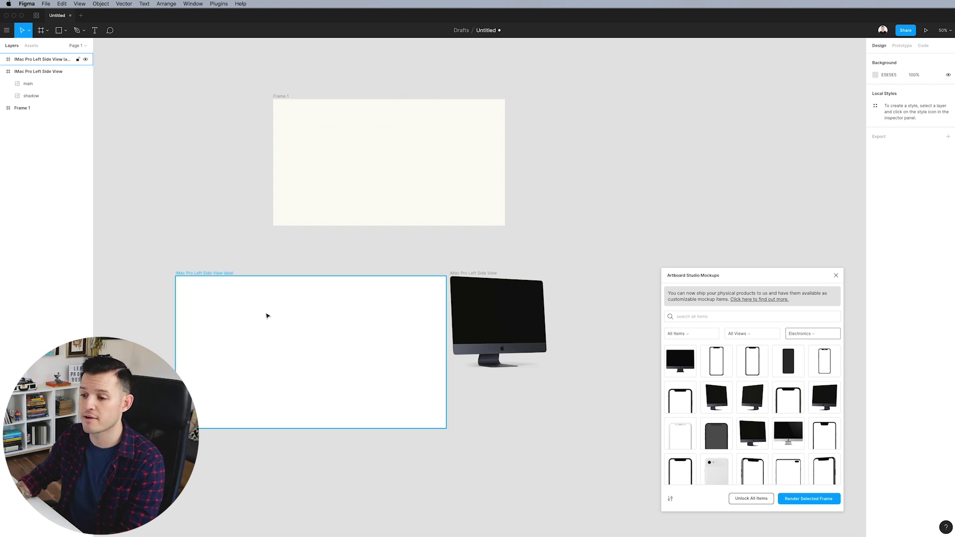
key(cmd+v)
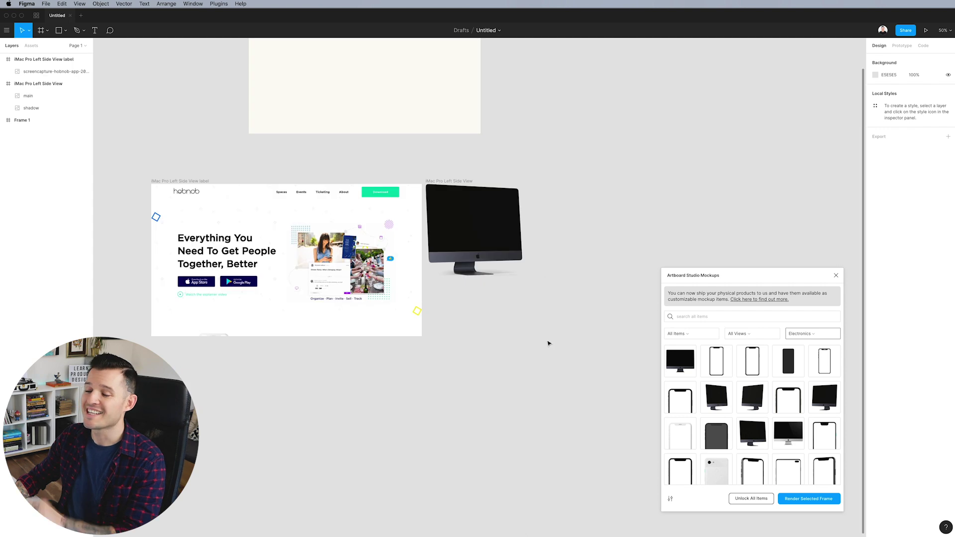
click(199, 182)
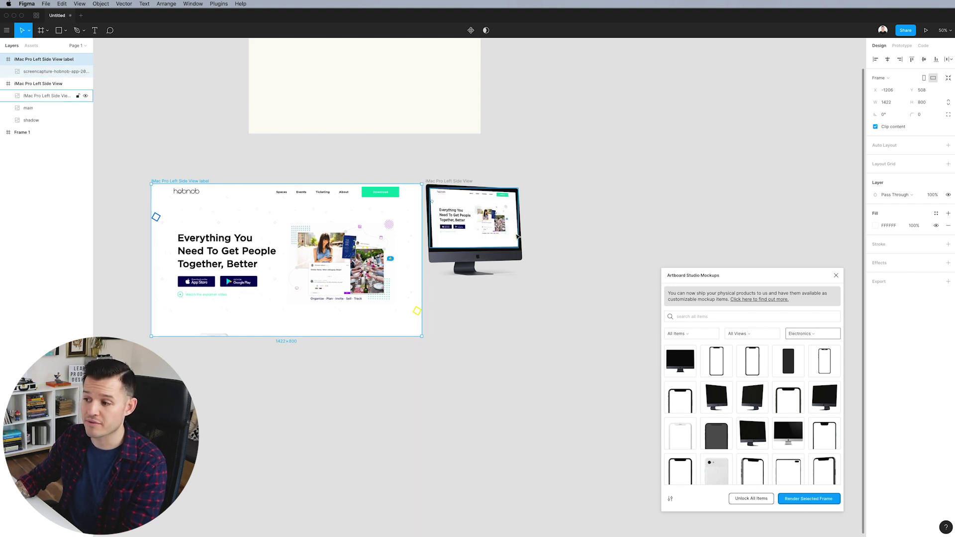
click(511, 162)
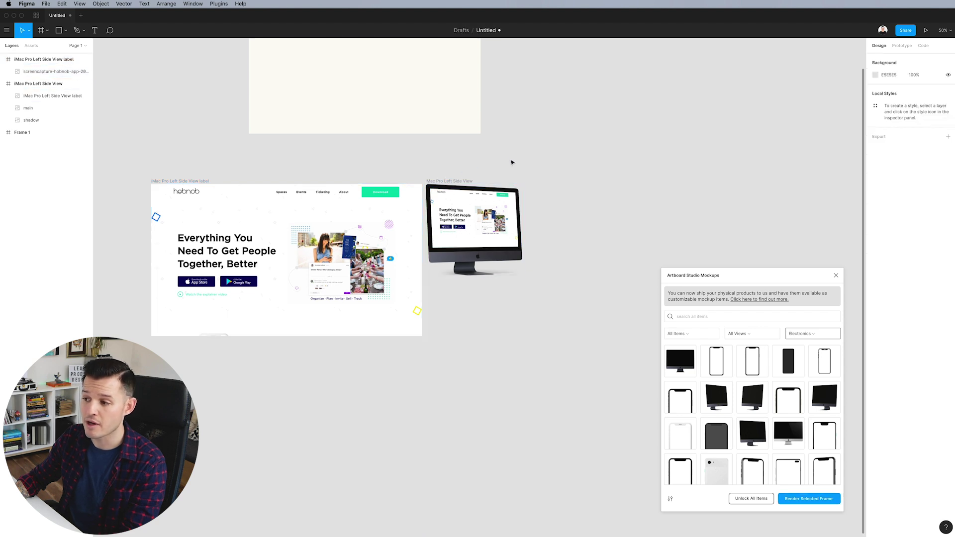
- Move the iMac mockup into Frame 1 and position it near the middle at X 355, Y 74
drag(511, 162, 358, 161)
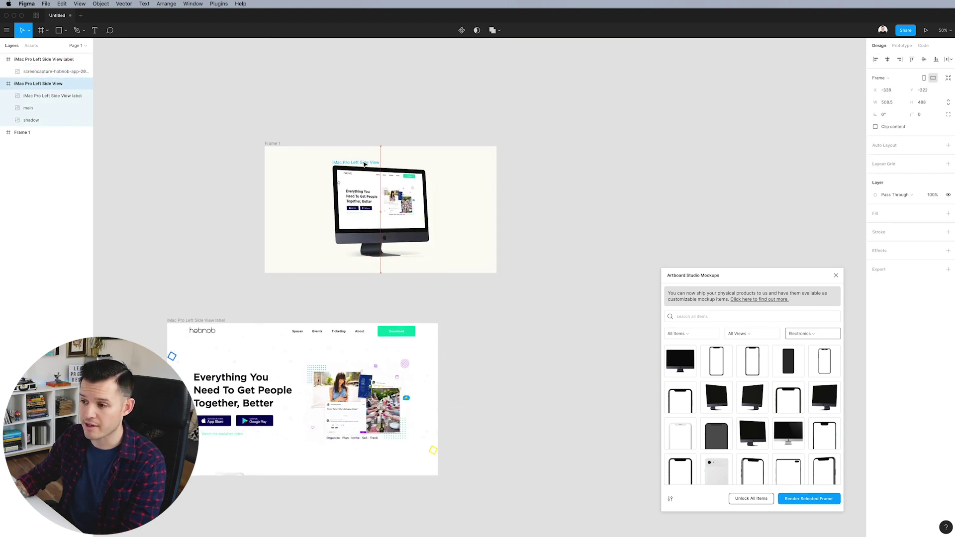
click(605, 201)
drag(558, 223, 571, 232)
click(368, 183)
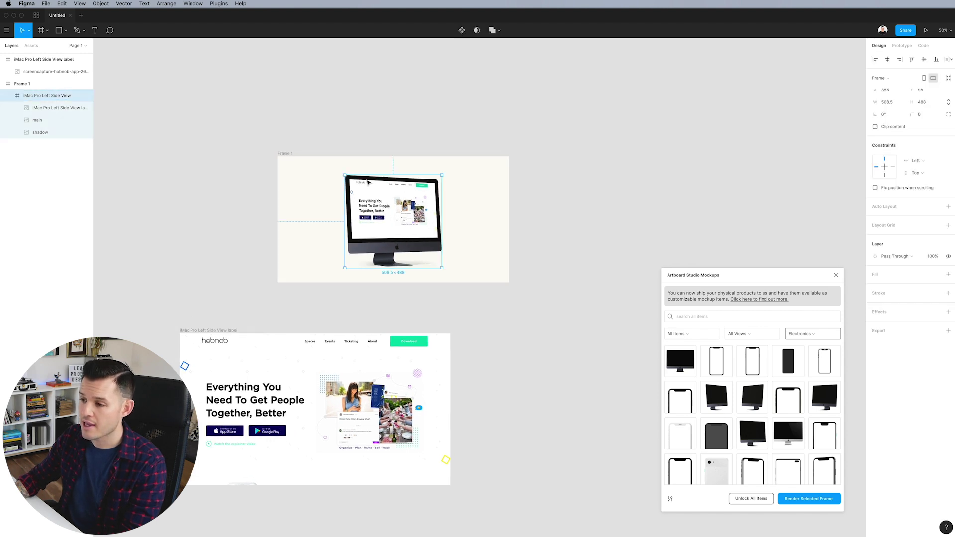
click(251, 144)
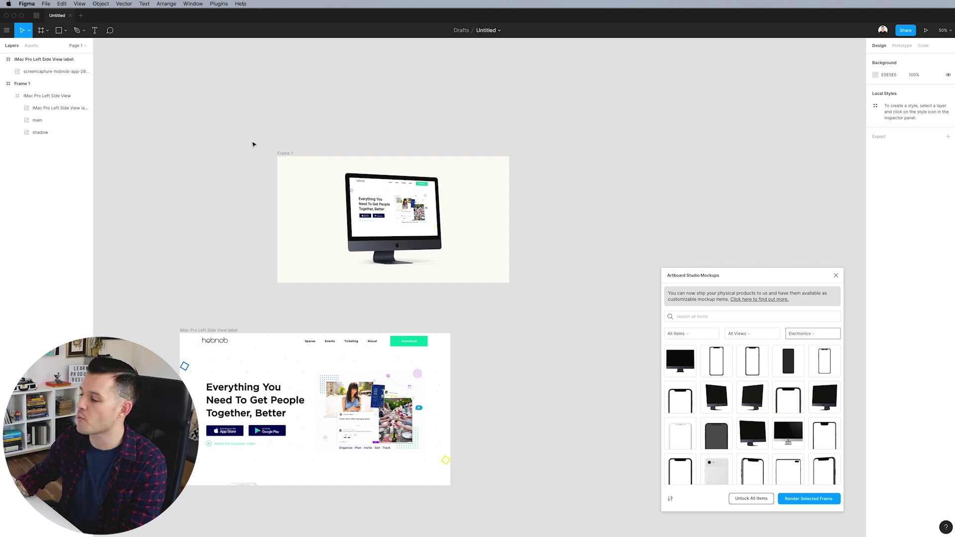
drag(379, 230, 379, 229)
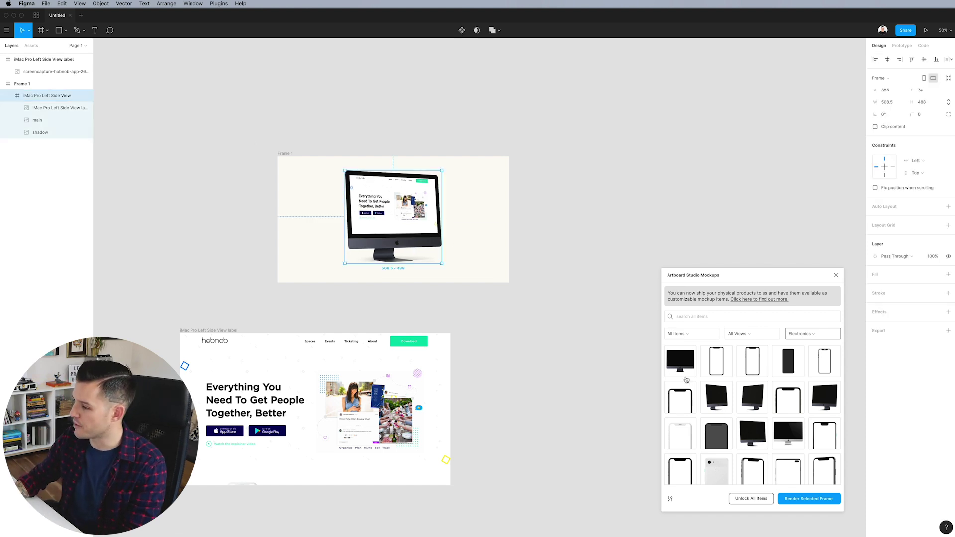
- Add the Mouse mockup, place it beside the iMac's base, and scale it down to about 199 × 56.9
scroll(762, 398, down, 10)
scroll(761, 398, down, 2)
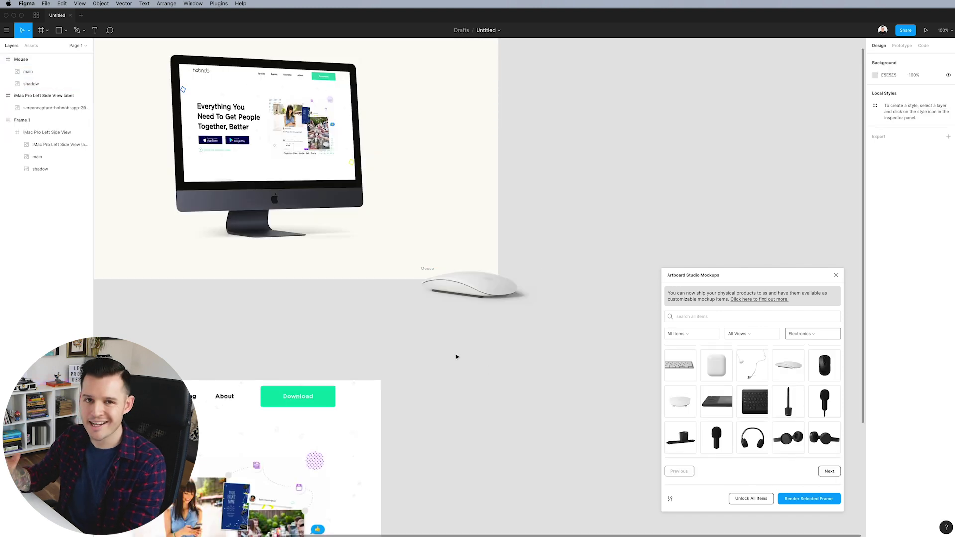
drag(355, 330, 461, 394)
drag(535, 335, 477, 288)
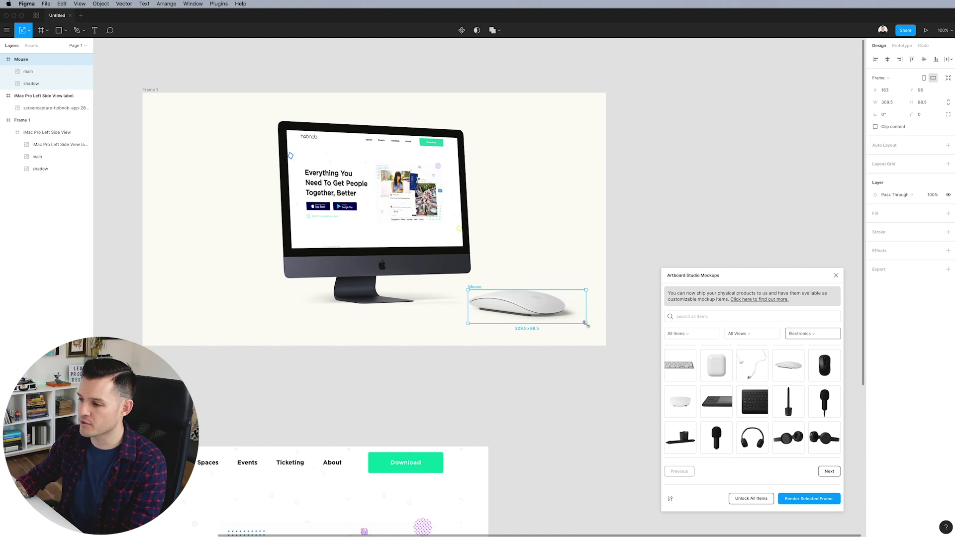
drag(586, 323, 507, 310)
- Add the terracotta-pot and green-pot cacti from the Nature category and place them at the iMac's left side in Frame 1
click(805, 335)
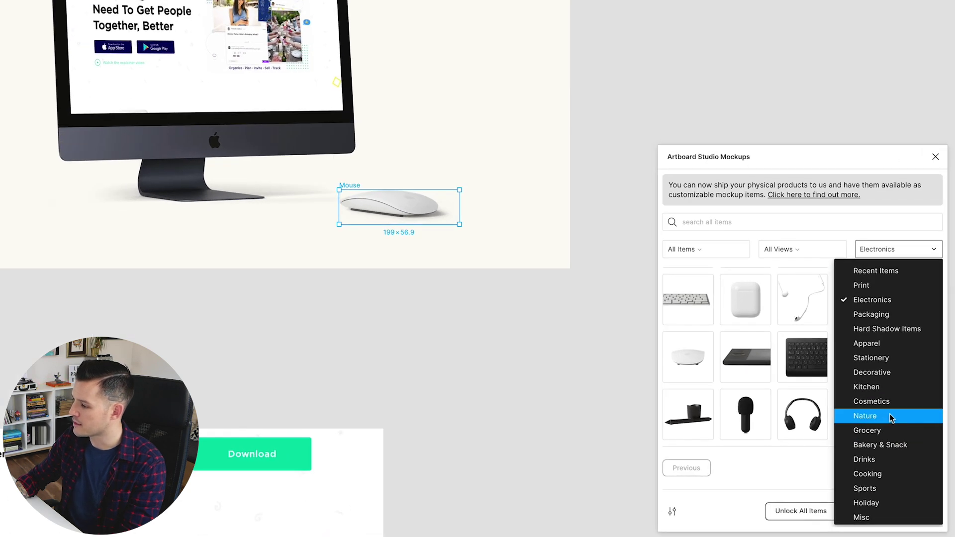
click(891, 418)
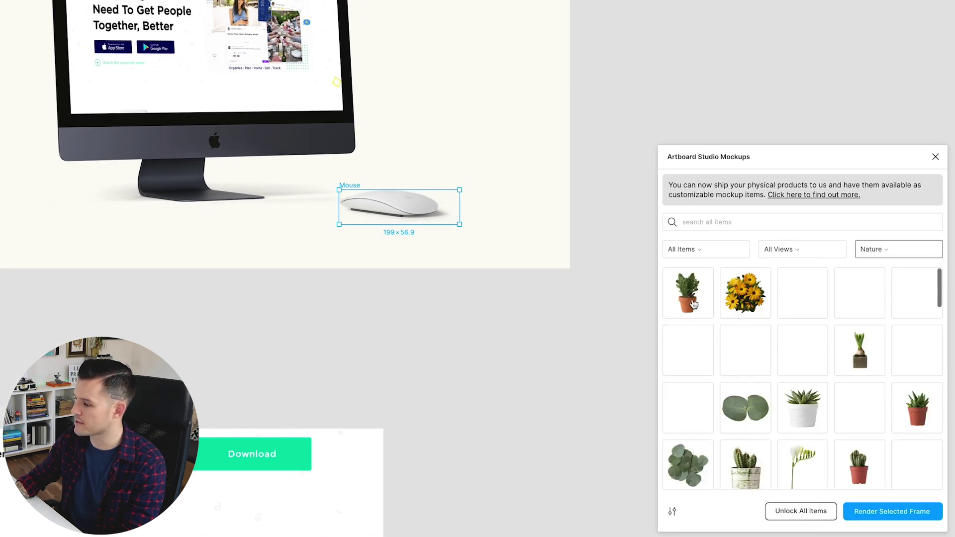
click(693, 304)
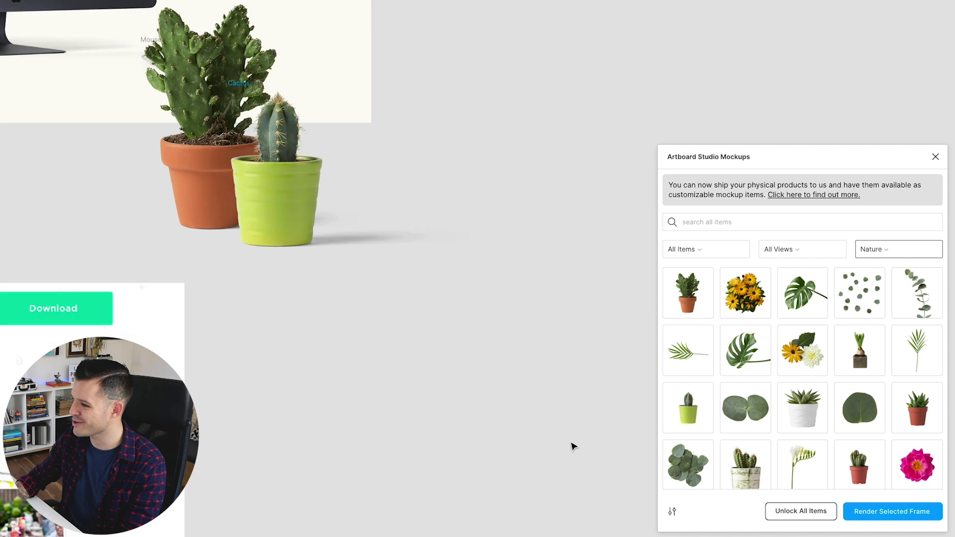
drag(569, 89, 622, 142)
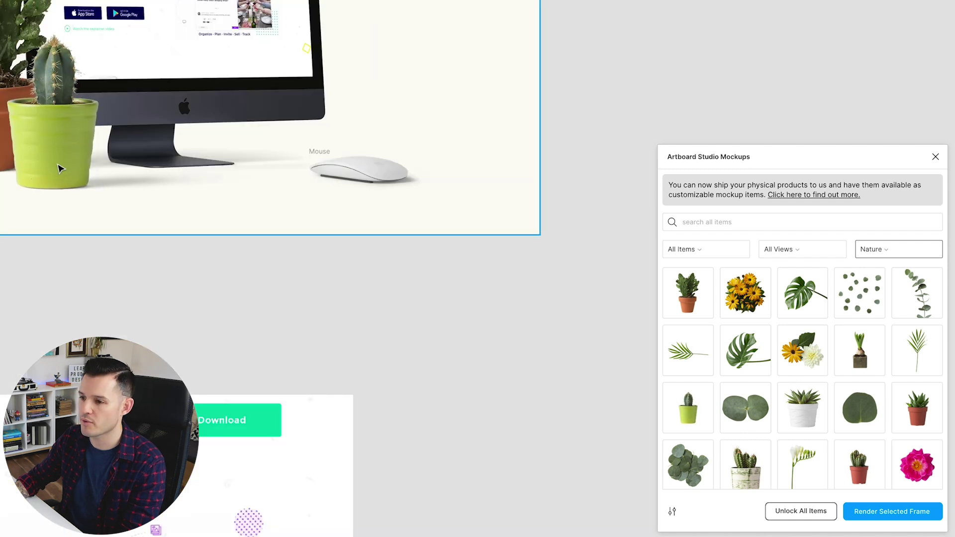
drag(59, 165, 58, 166)
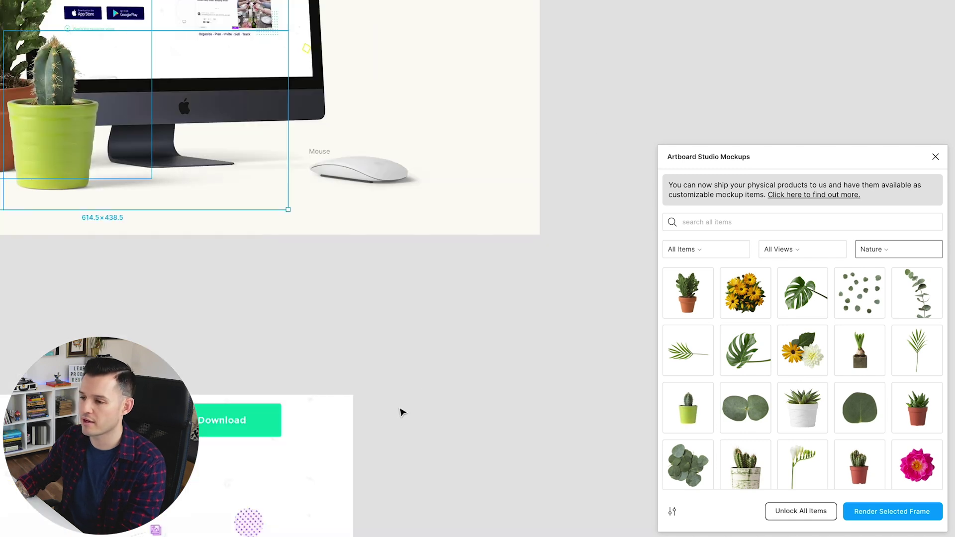
click(440, 349)
drag(610, 8, 639, 105)
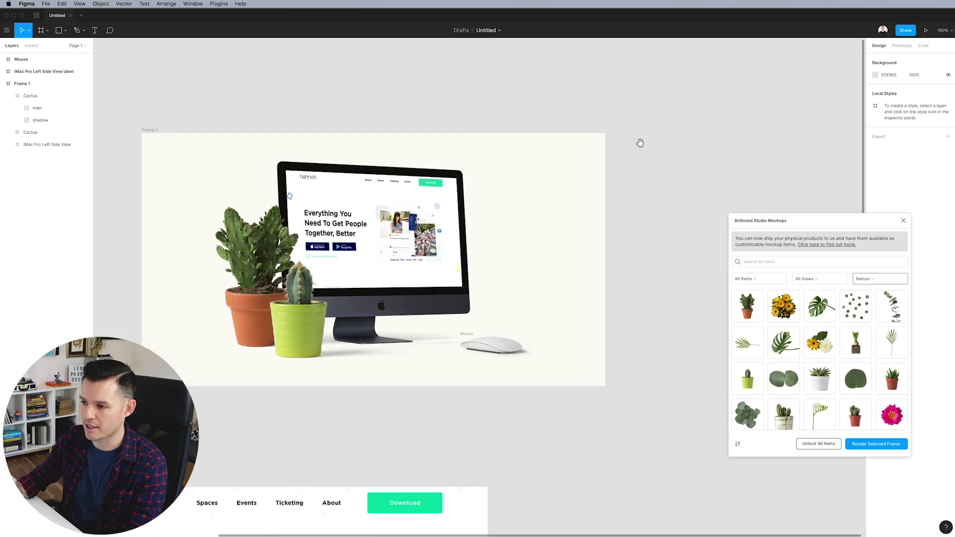
drag(640, 143, 671, 146)
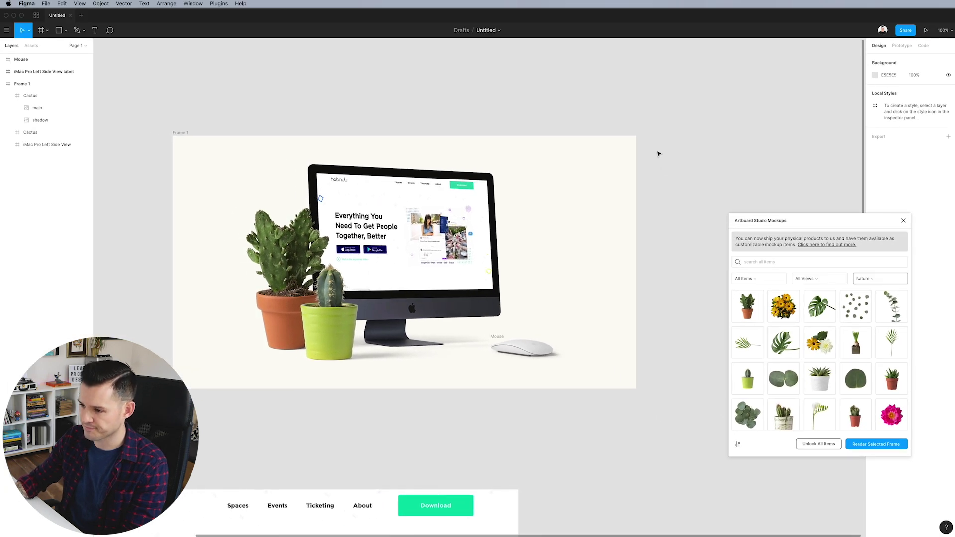
- Reorder the terracotta-pot cactus layer beneath the iMac Pro Left Side View layer in Frame 1
click(38, 132)
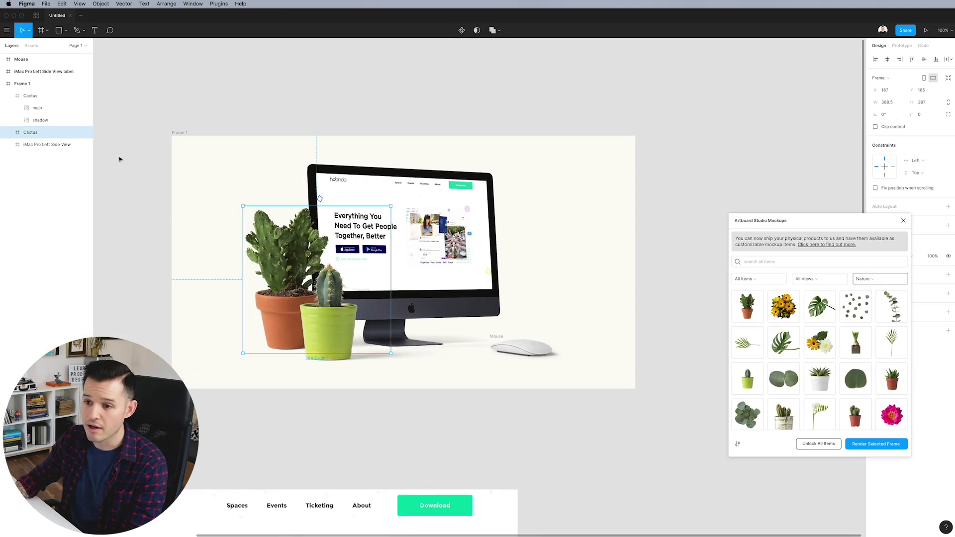
click(2, 84)
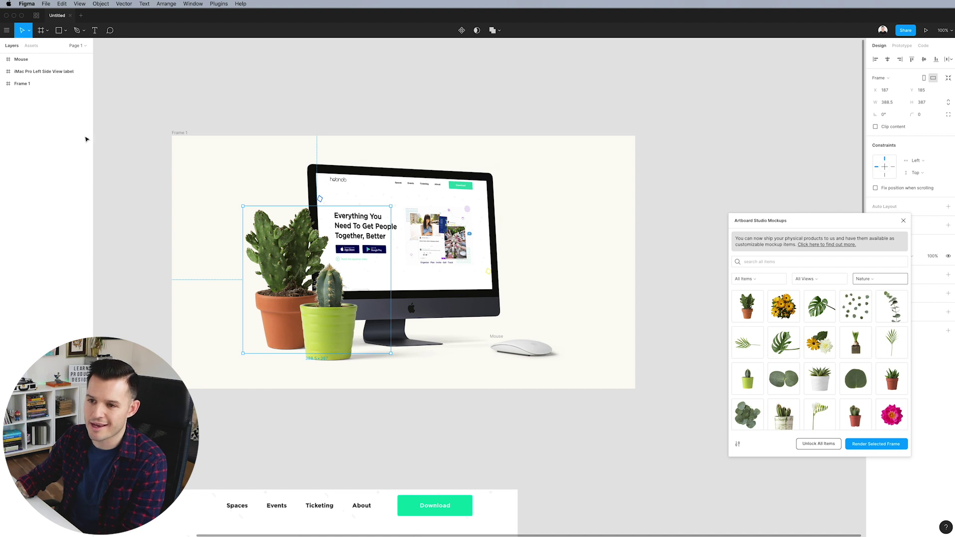
click(2, 84)
drag(32, 133, 33, 154)
click(421, 418)
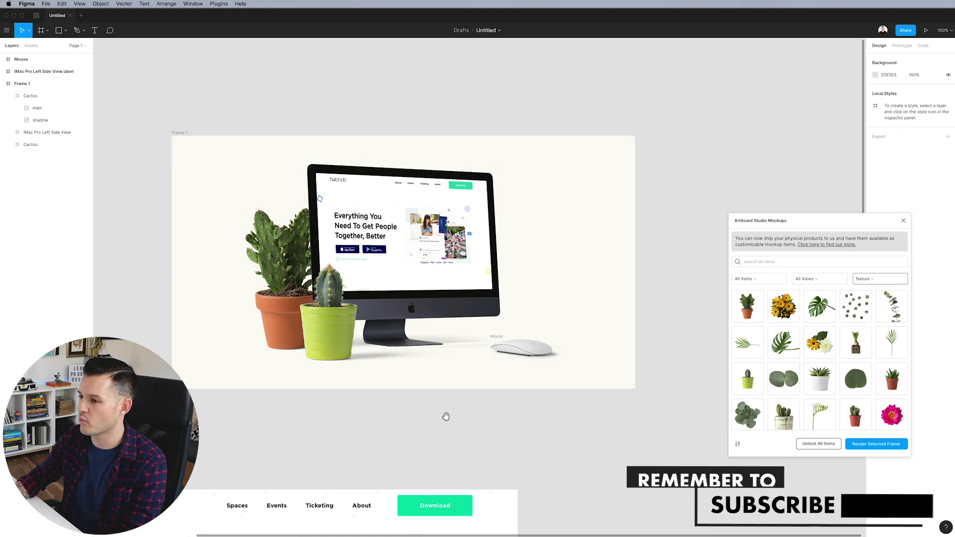
- Sample the green of the Download button on the iMac's screen, #2ad4ae
scroll(443, 420, right, 2)
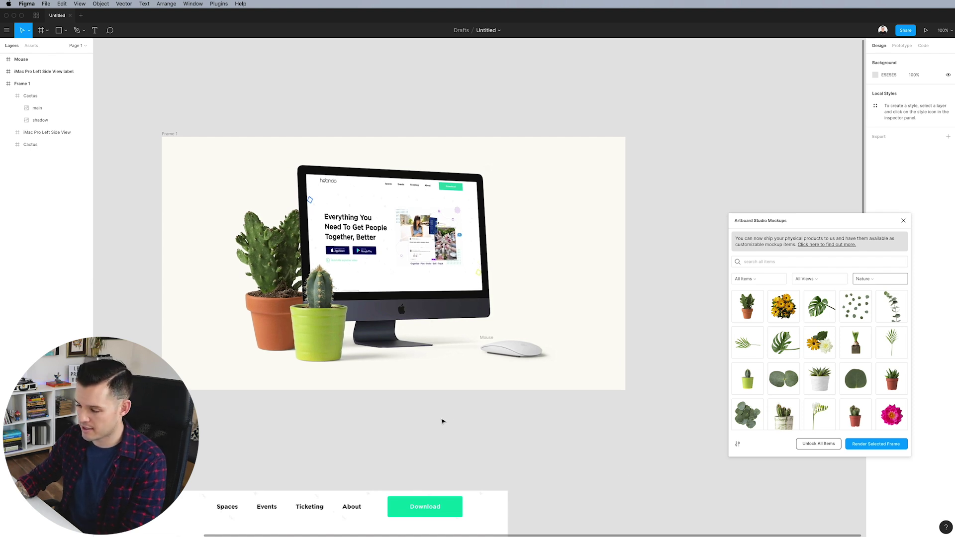
key(i)
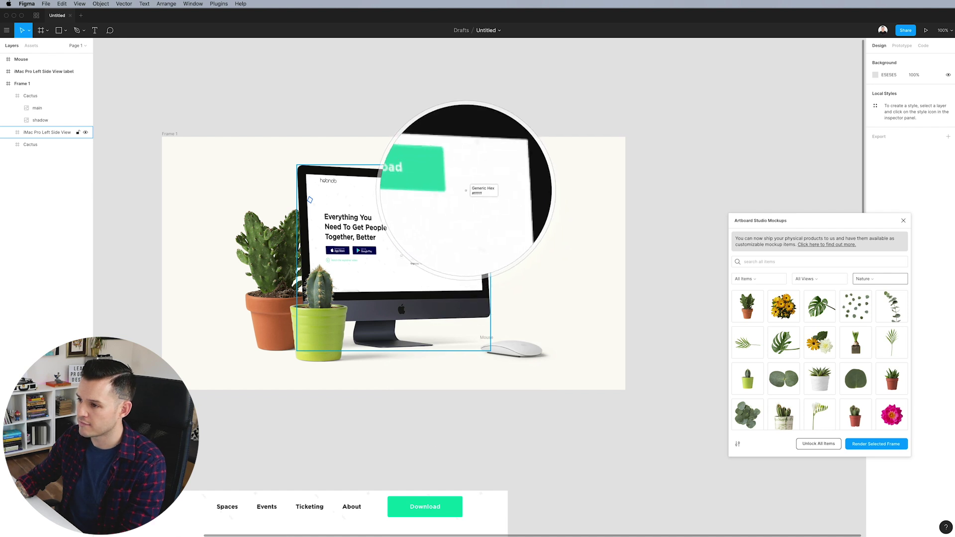
click(461, 188)
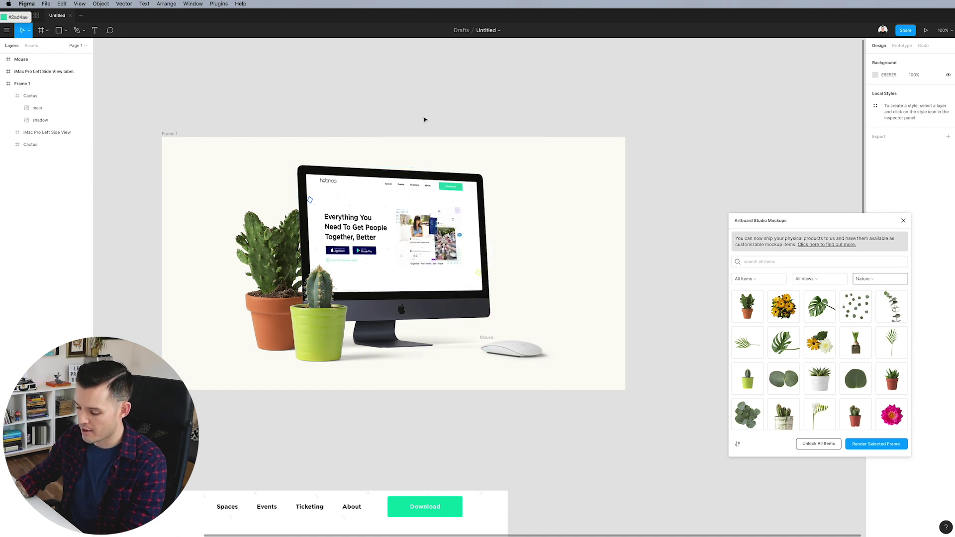
- Draw a circle about 802 × 802 over Frame 1's upper-right area and send it behind all other layers
key(o)
drag(154, 111, 459, 417)
drag(377, 299, 585, 223)
drag(42, 96, 38, 164)
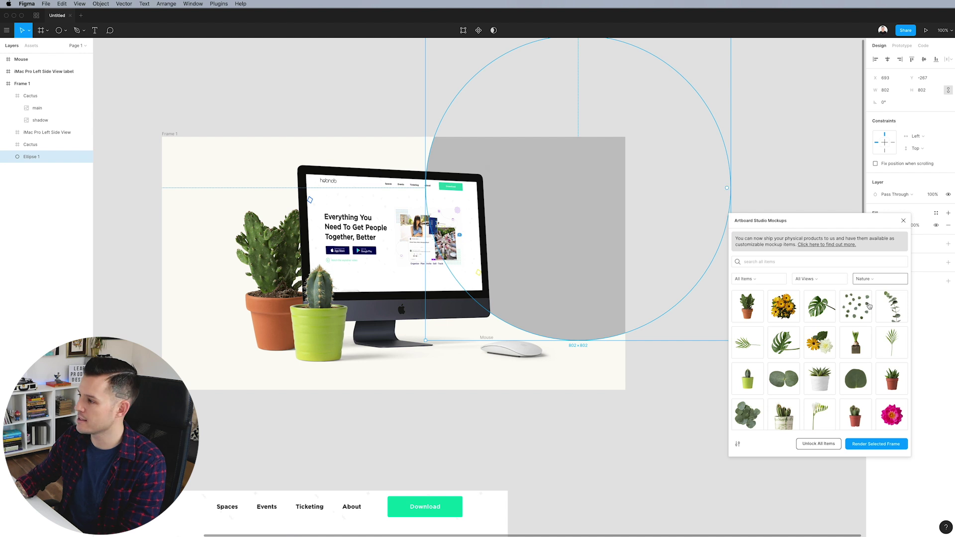
- Move the plugin window away from the fill settings and set the circle's fill to 2AD4AE
drag(855, 220, 685, 300)
click(876, 226)
text(2AD4AE)
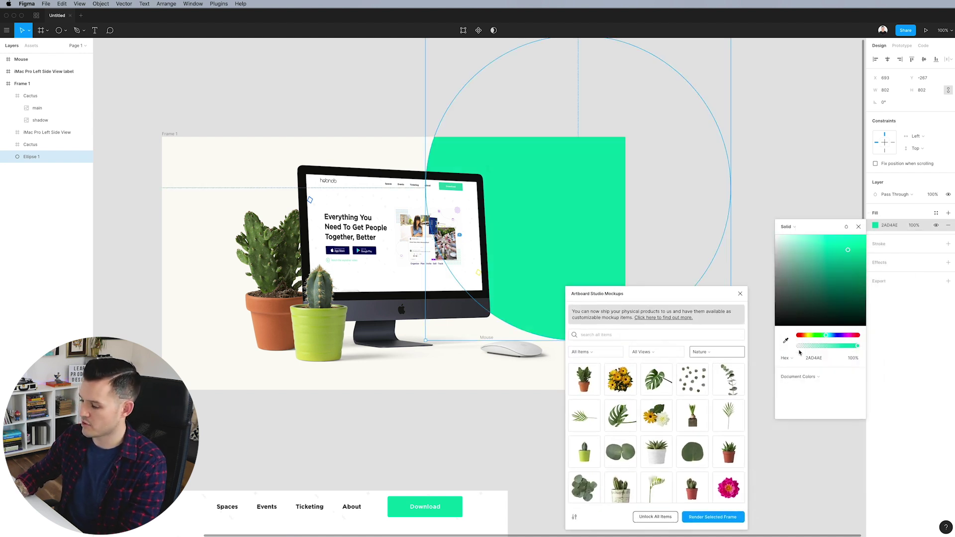
key(Return)
key(Escape)
click(723, 187)
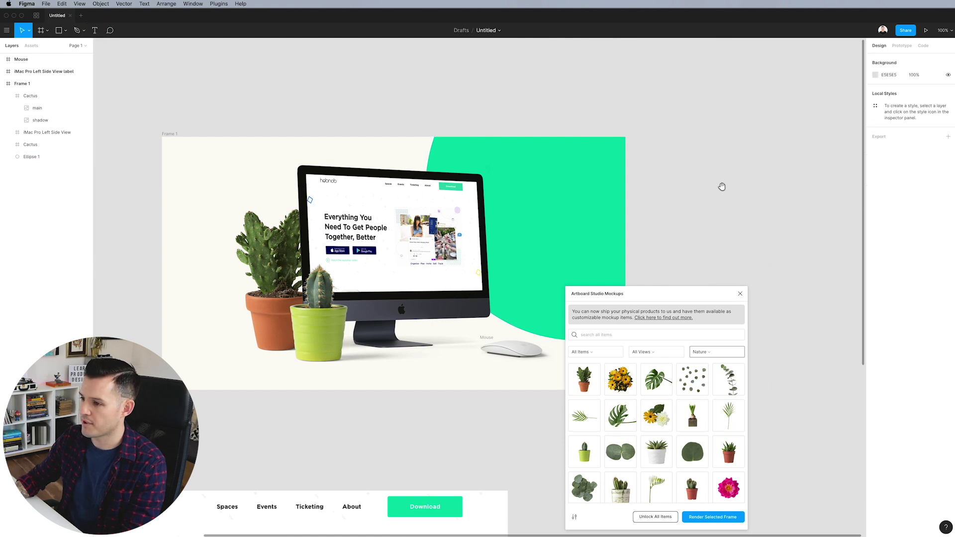
- Add the Beer Bottle mockup from the Packaging category to the canvas and close the mockups plugin
drag(721, 186, 707, 113)
drag(575, 236, 566, 172)
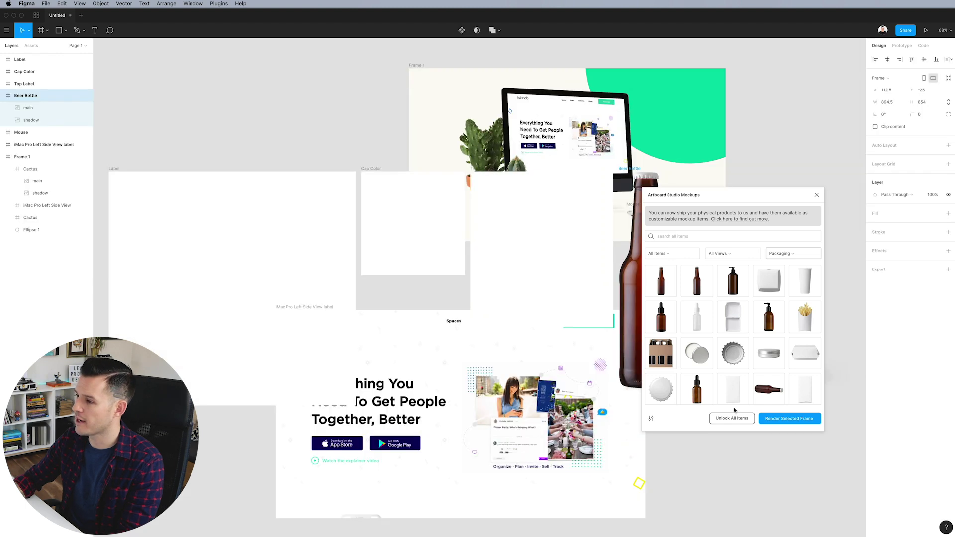
drag(769, 208, 772, 222)
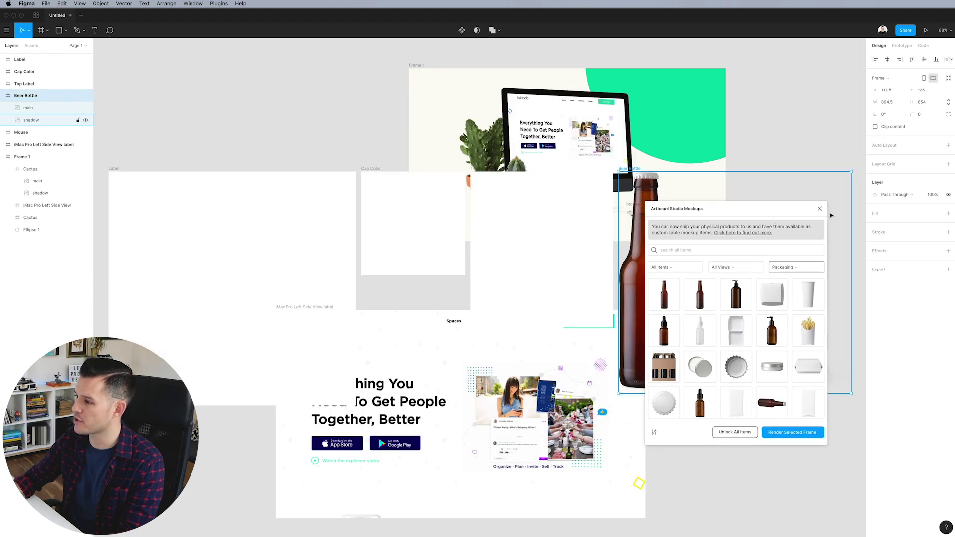
click(830, 215)
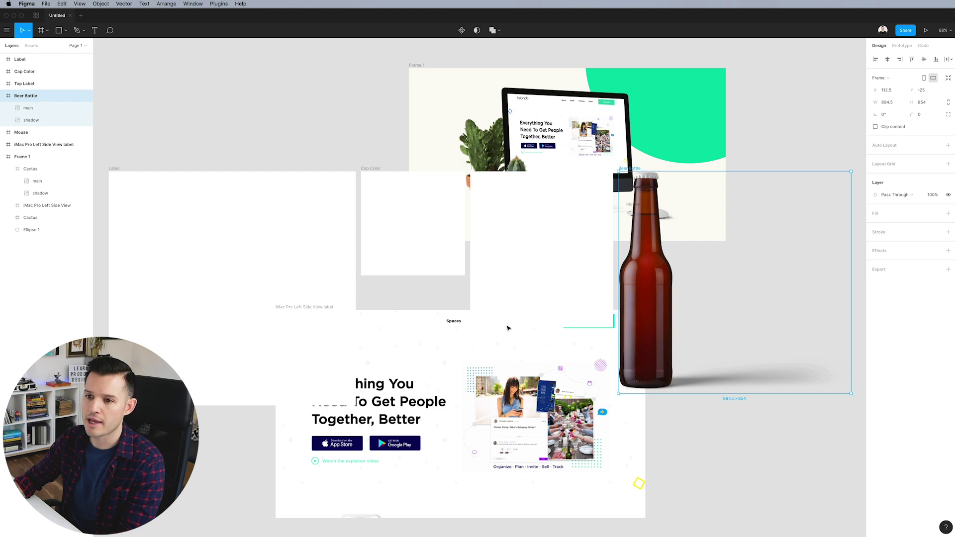
- Move the Label, Cap Color, Top Label and Beer Bottle frames together into clear canvas space beside the iMac Pro Left Side View label frame
click(3, 95)
click(4, 132)
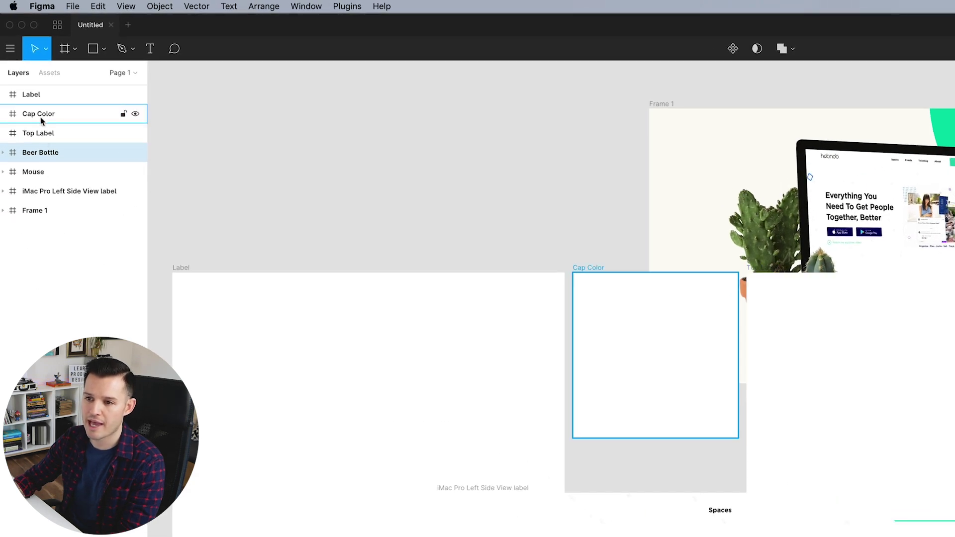
click(41, 96)
shift+click(42, 152)
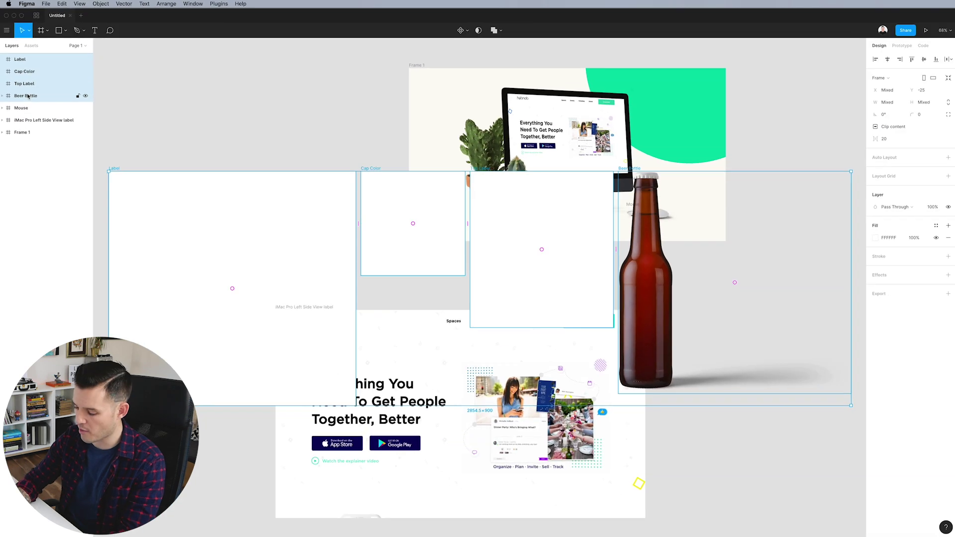
key(super+minus)
key(super+minus)
key(super+minus)
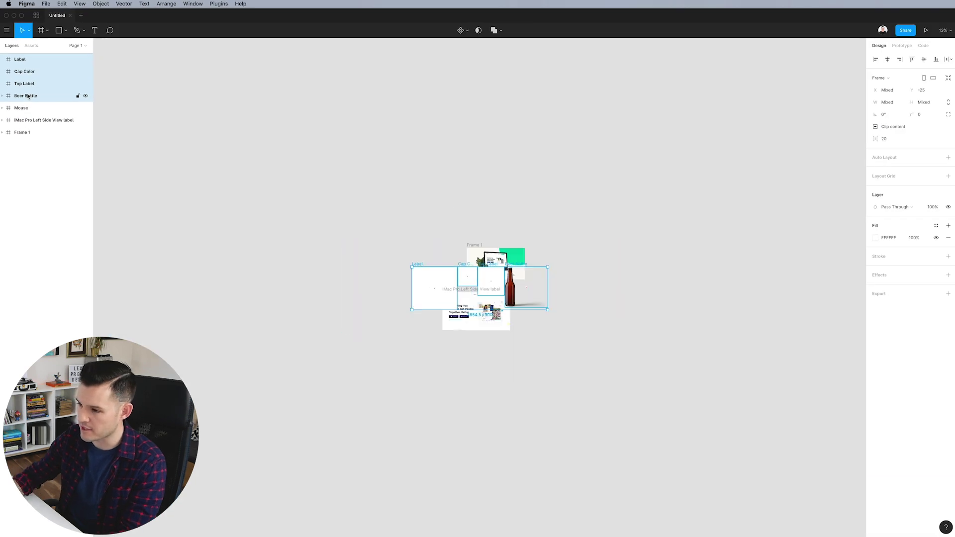
drag(437, 290, 528, 318)
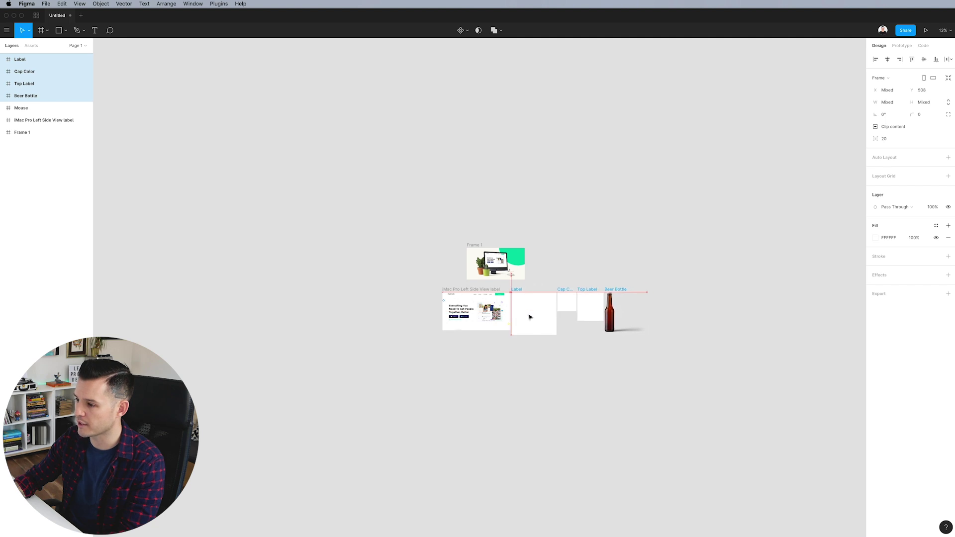
click(670, 278)
key(z)
drag(669, 277, 463, 352)
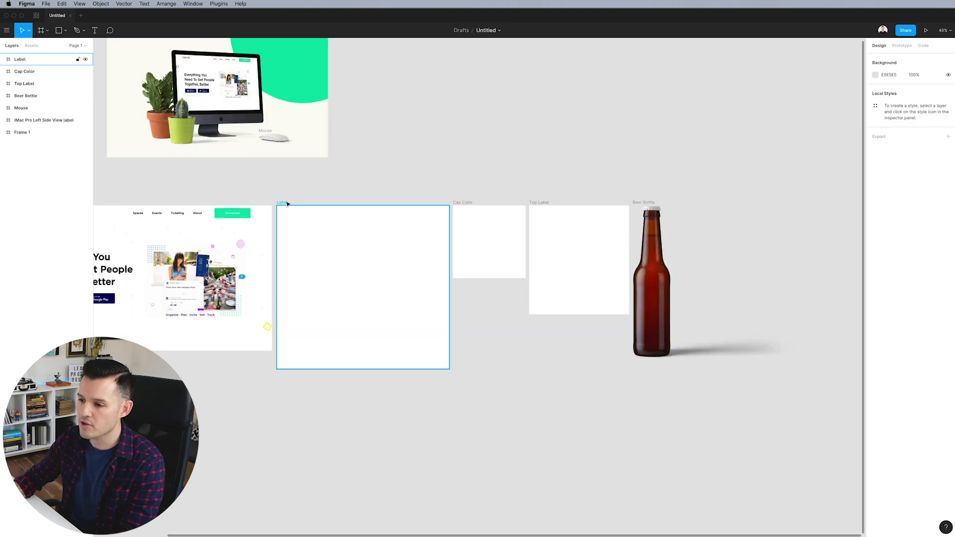
click(287, 203)
click(465, 204)
click(543, 206)
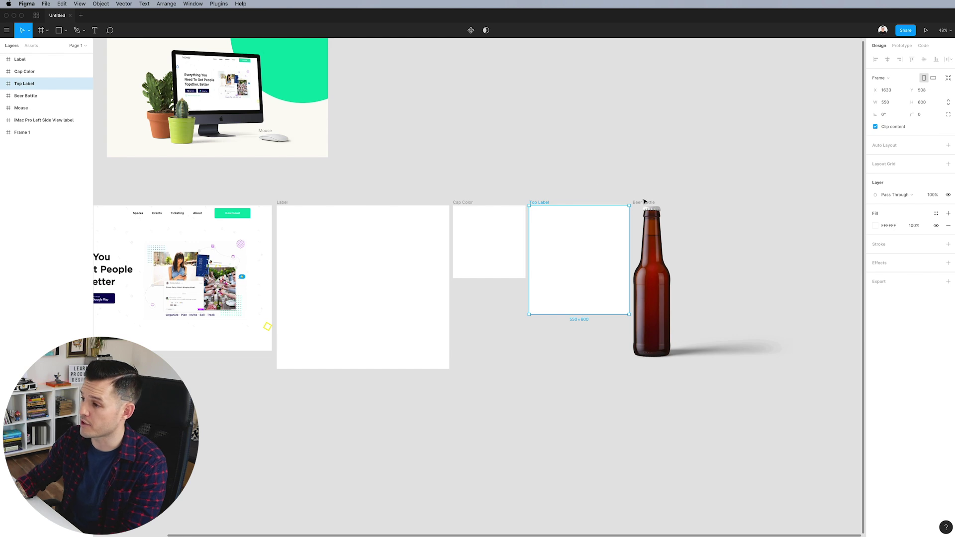
click(367, 236)
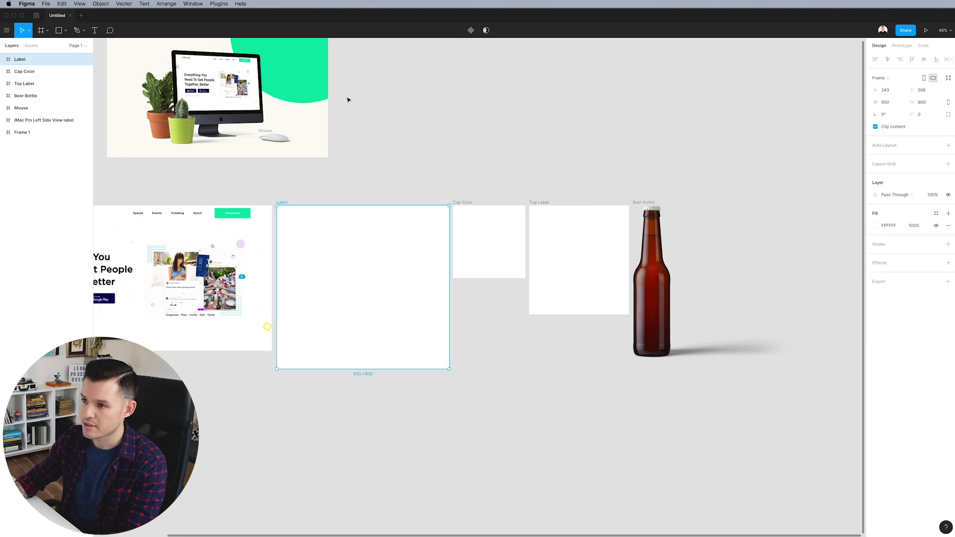
click(305, 77)
click(298, 238)
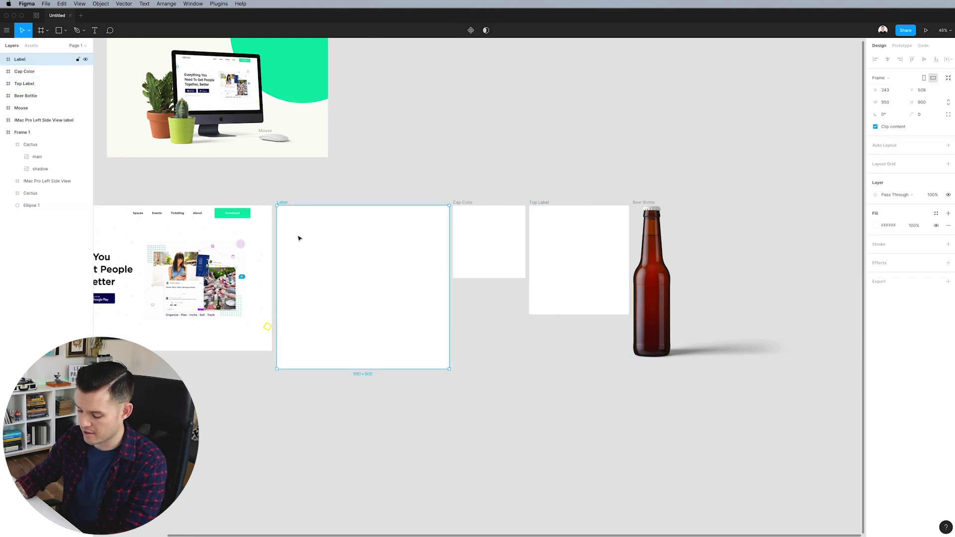
key(super+v)
drag(436, 235, 379, 307)
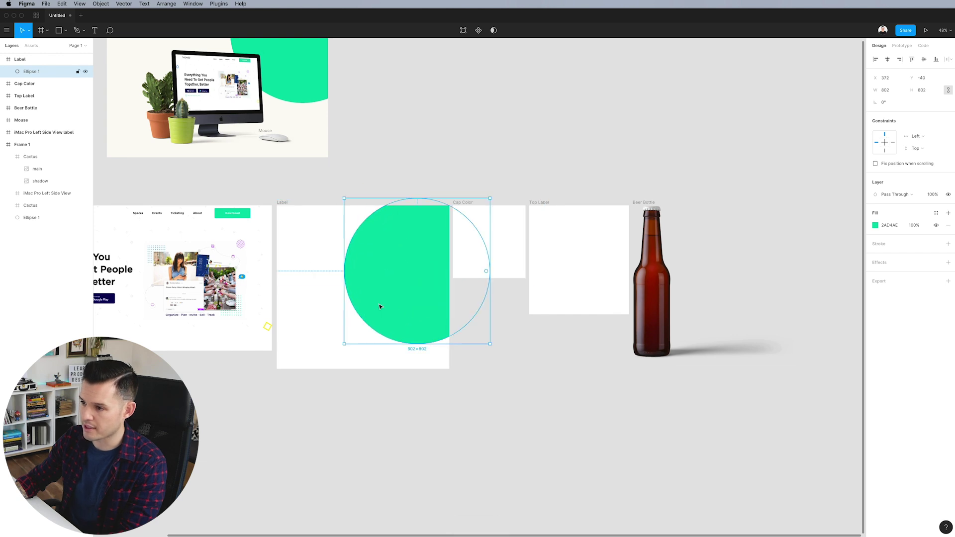
key(Delete)
- Draw a 950 × 900 rectangle covering the Label frame and fill it with the green sampled from Frame 1's circle
key(r)
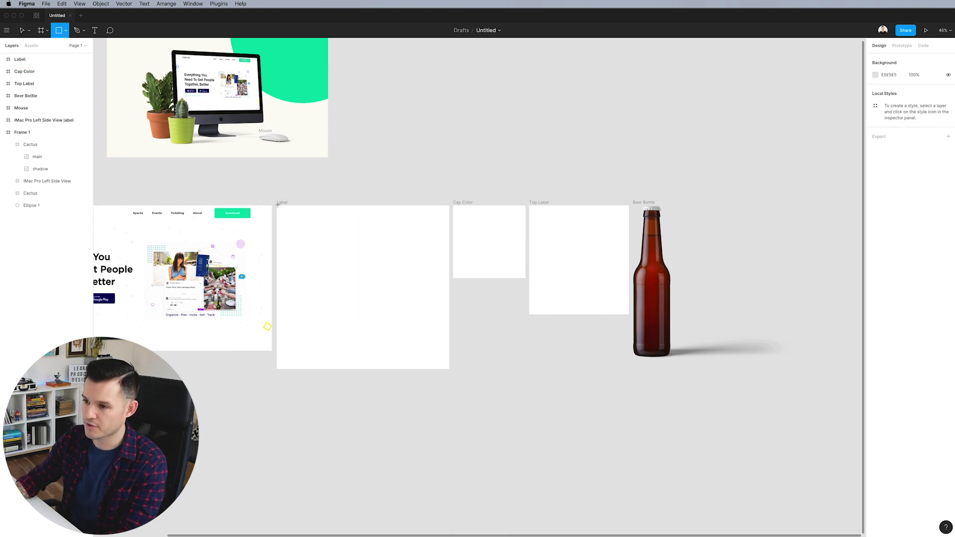
drag(277, 206, 450, 373)
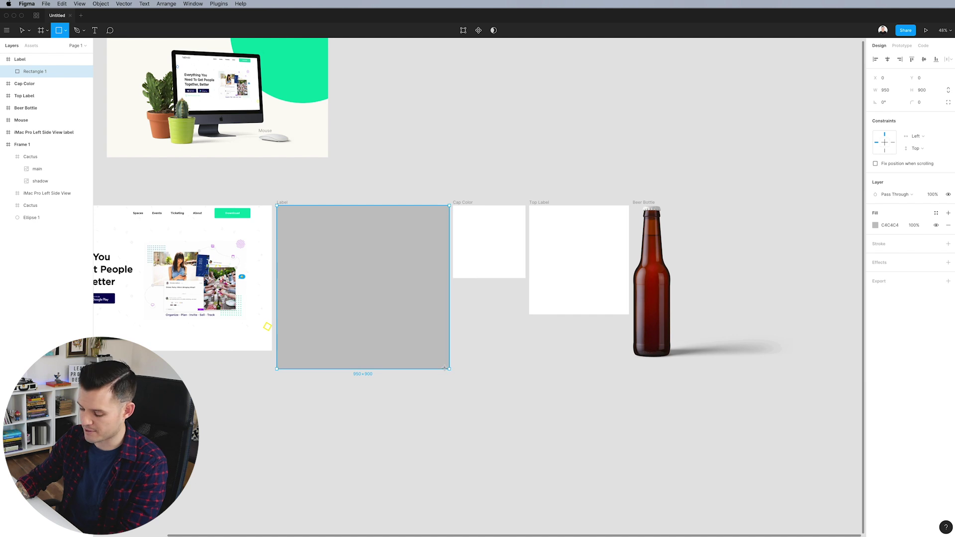
click(879, 225)
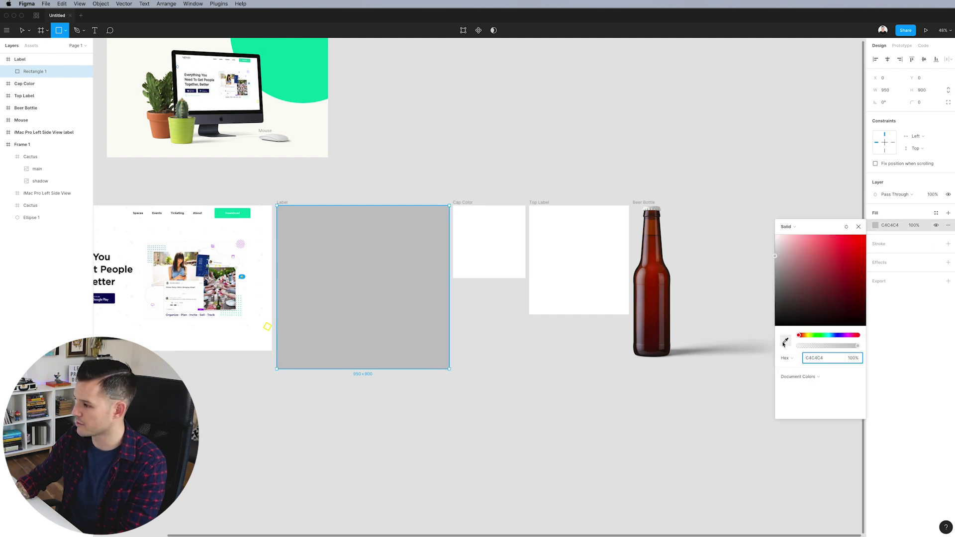
click(784, 344)
click(309, 75)
click(418, 157)
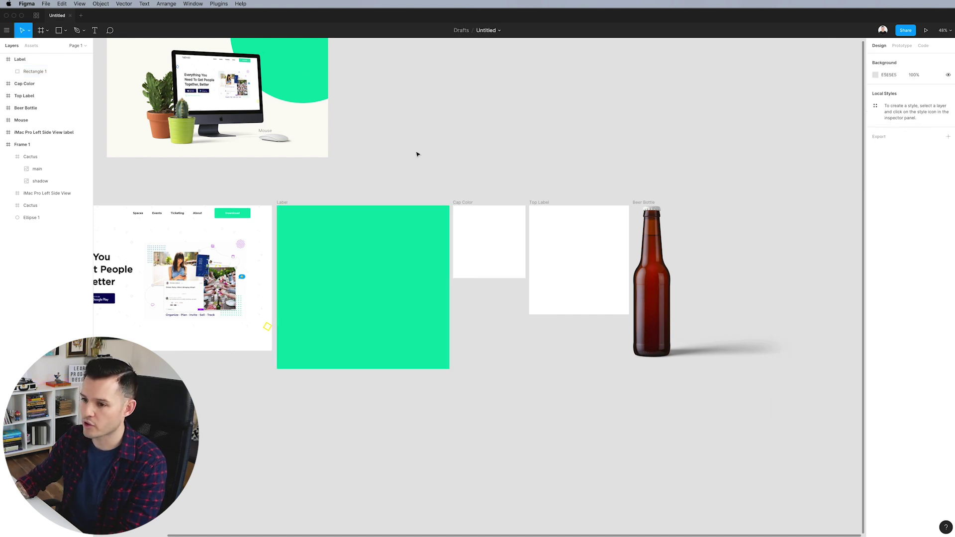
- Add the text "Drinks" on the Label frame's green rectangle at size 112 with a white FFFFFF fill
scroll(441, 159, left, 3)
key(t)
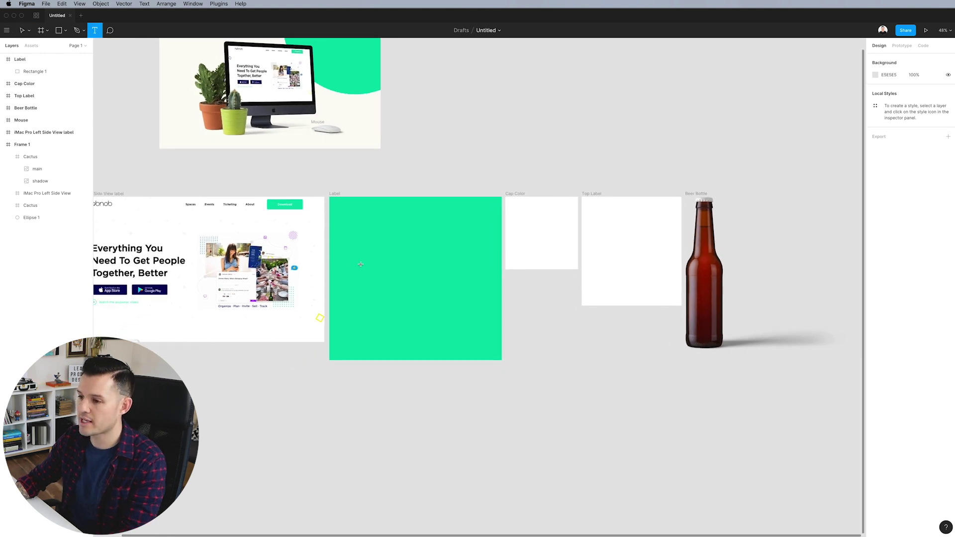
click(357, 264)
text(Beer)
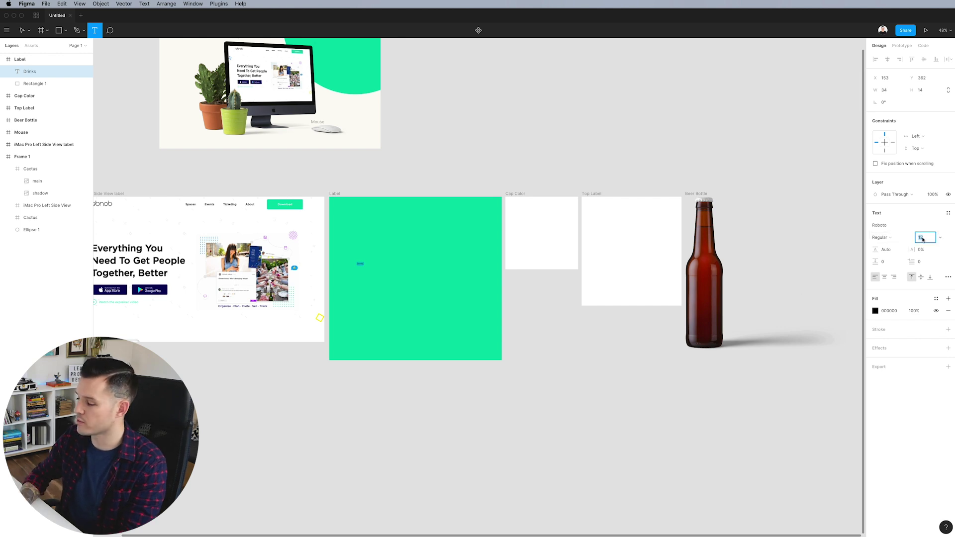
key(shift+Up)
key(shift+Up)
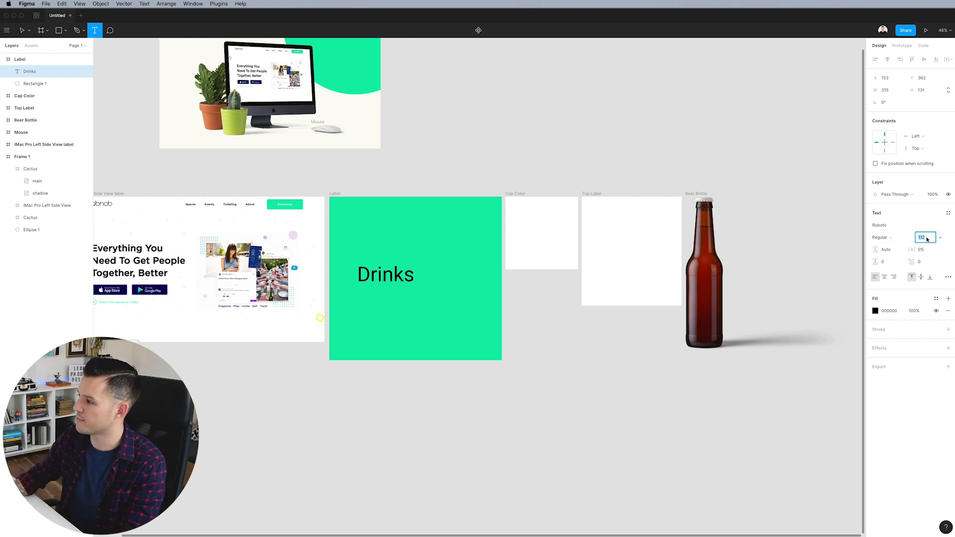
click(876, 312)
drag(842, 367, 710, 257)
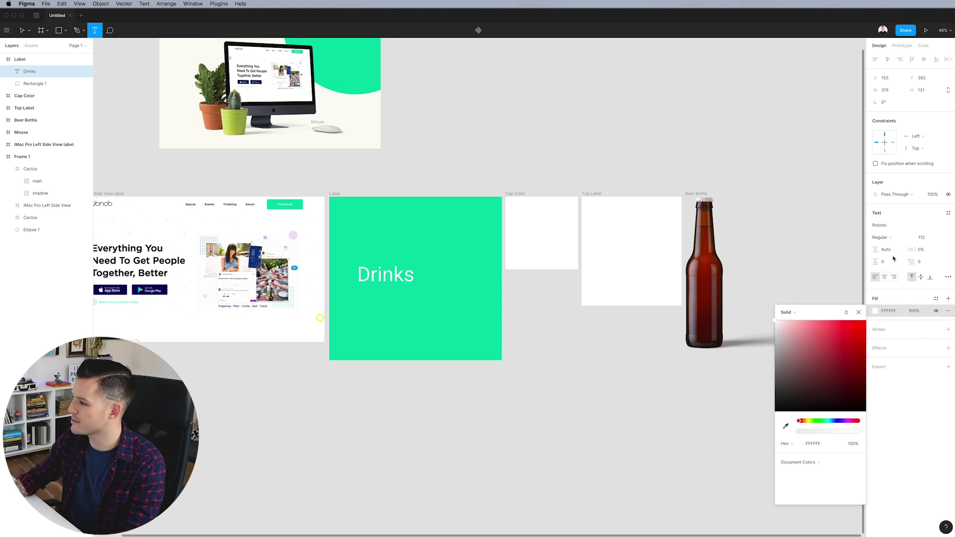
- Change the Drinks text's font to Rouge Script and set its size to 192
click(888, 239)
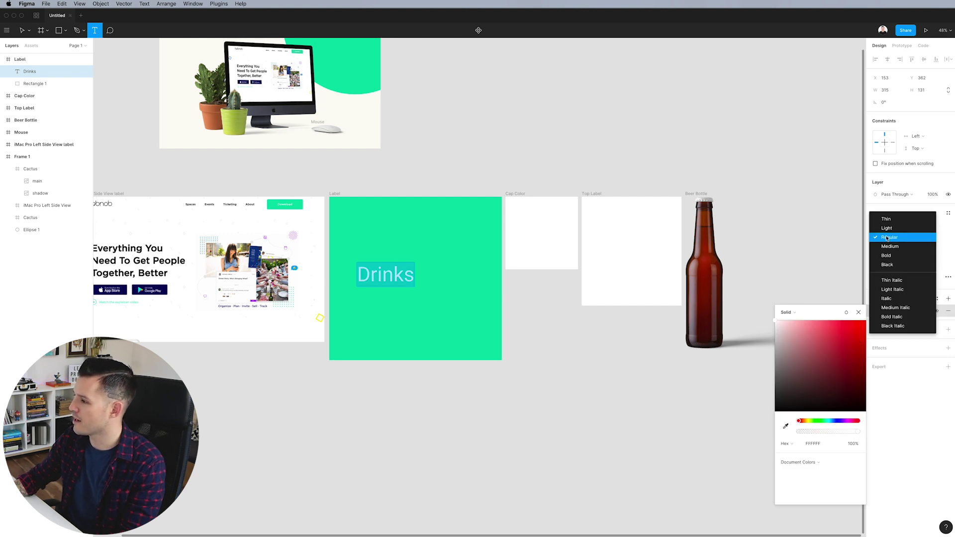
click(890, 247)
click(888, 227)
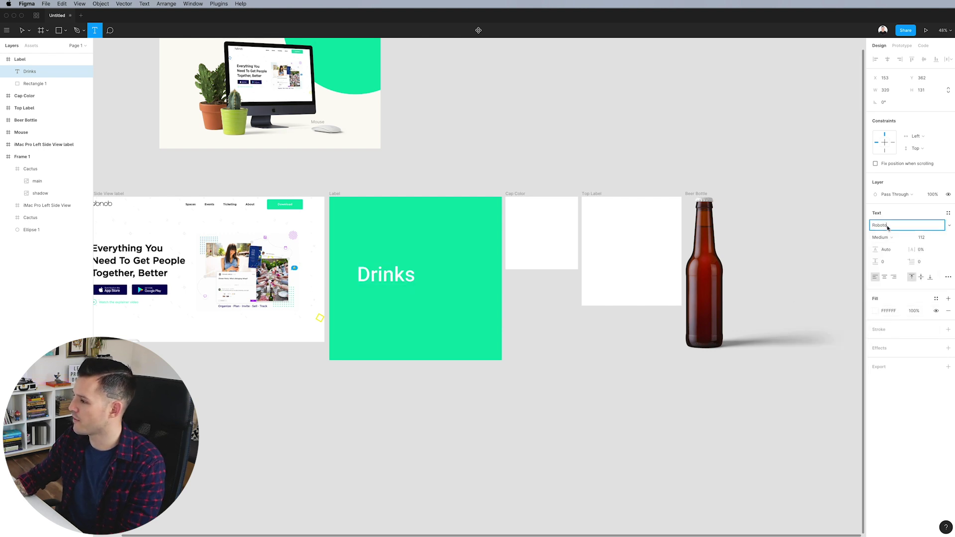
click(950, 226)
click(908, 349)
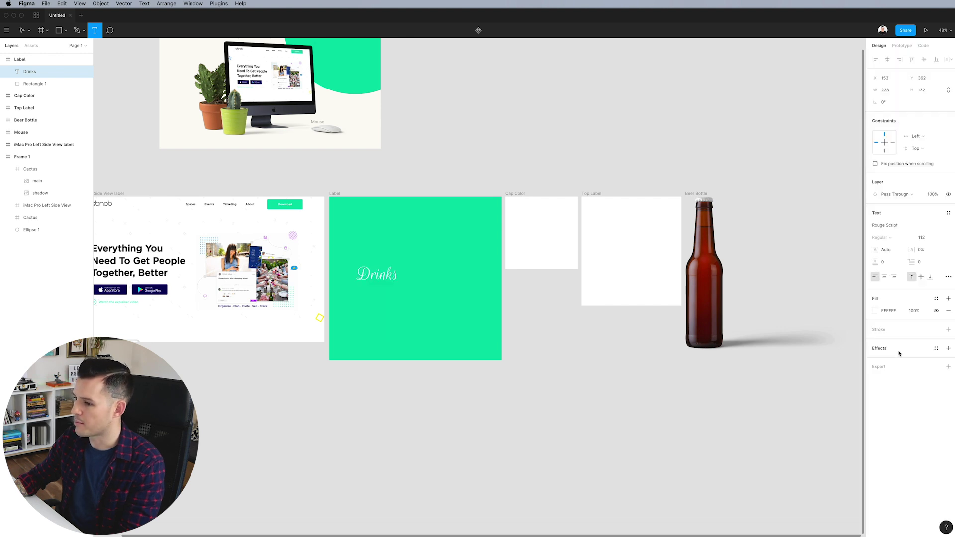
click(922, 238)
text(152)
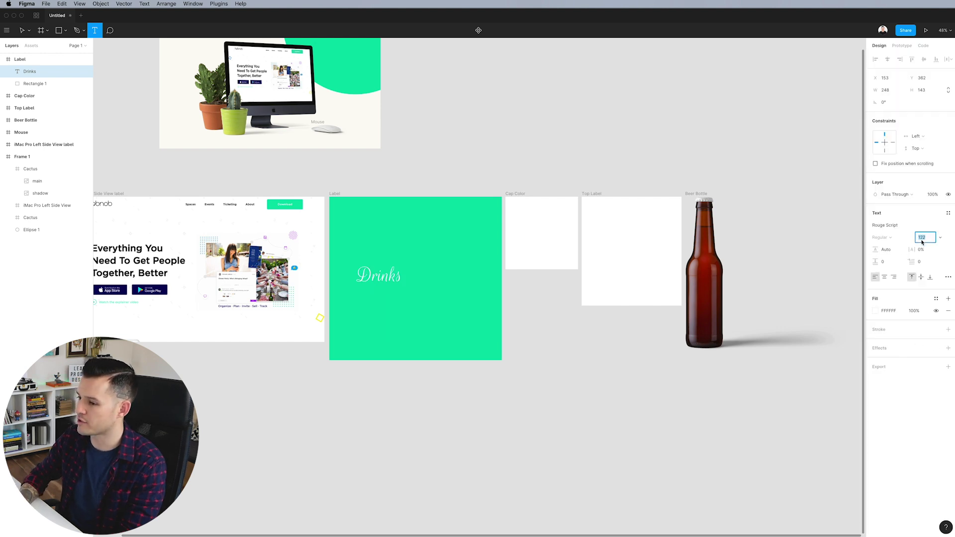
key(Return)
text(192)
key(Return)
click(529, 149)
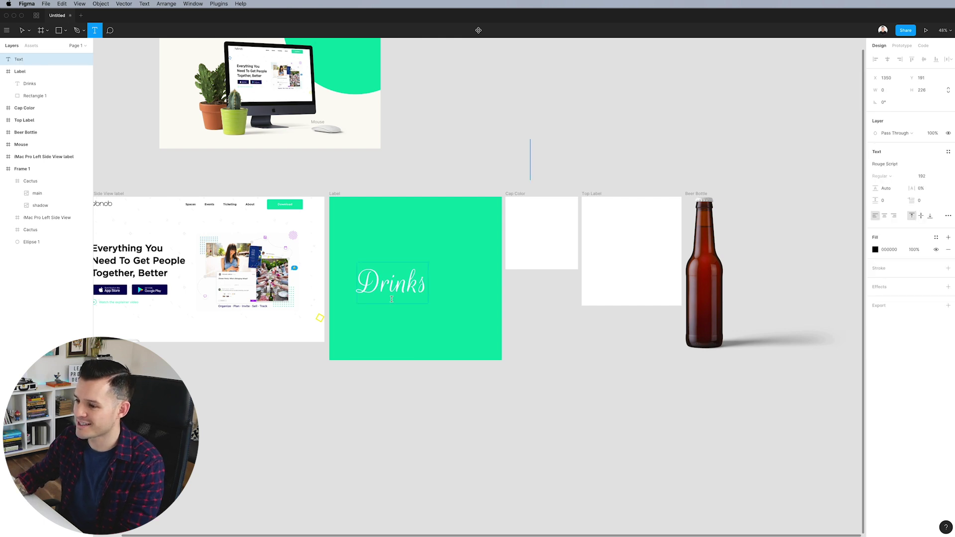
click(447, 220)
- Center-align the Drinks text and center it horizontally and vertically within the Label frame
click(395, 286)
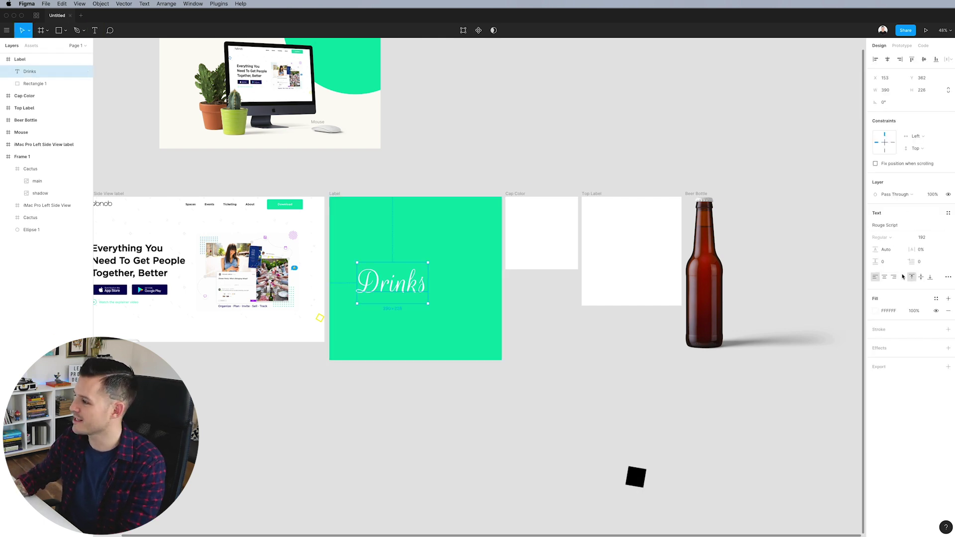
click(885, 277)
click(888, 59)
click(924, 60)
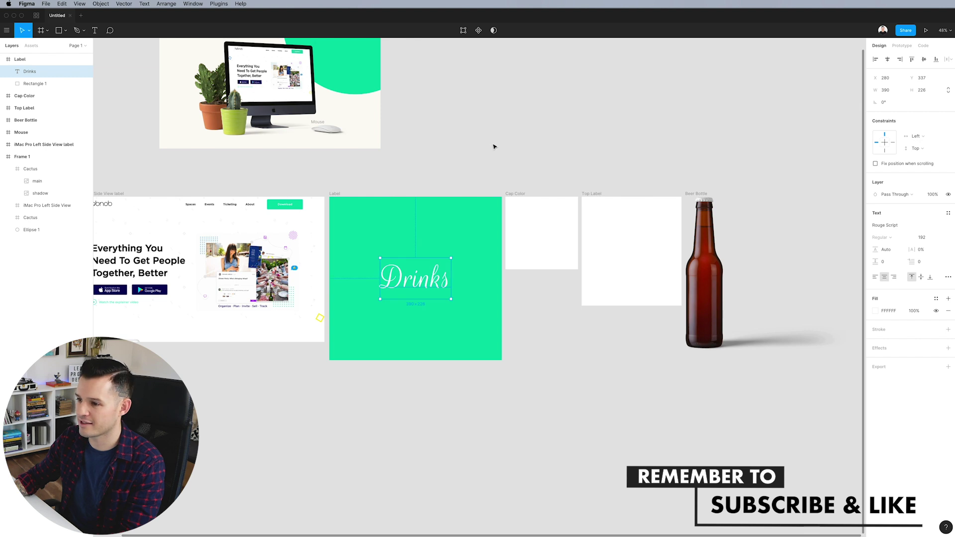
click(494, 147)
- Open the Artboard Studio Mockups item library and render the Label frame onto the beer bottle, keeping the plugin window clear of the bottle
click(336, 194)
click(220, 3)
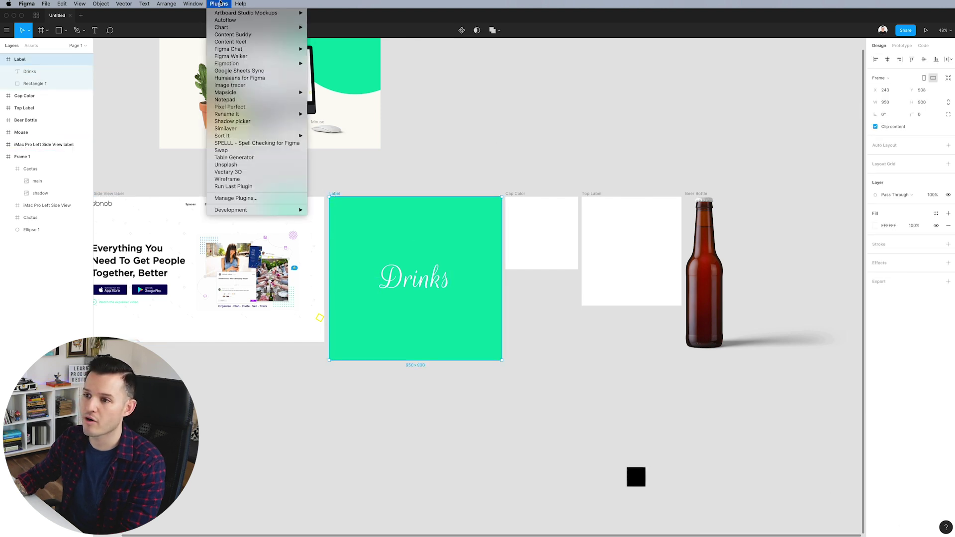
mouse_move(248, 12)
click(355, 18)
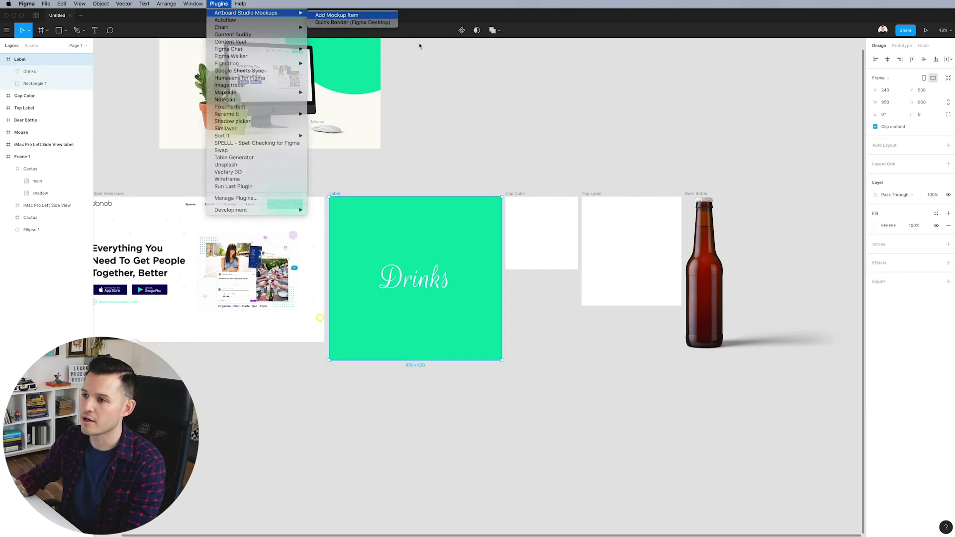
click(359, 184)
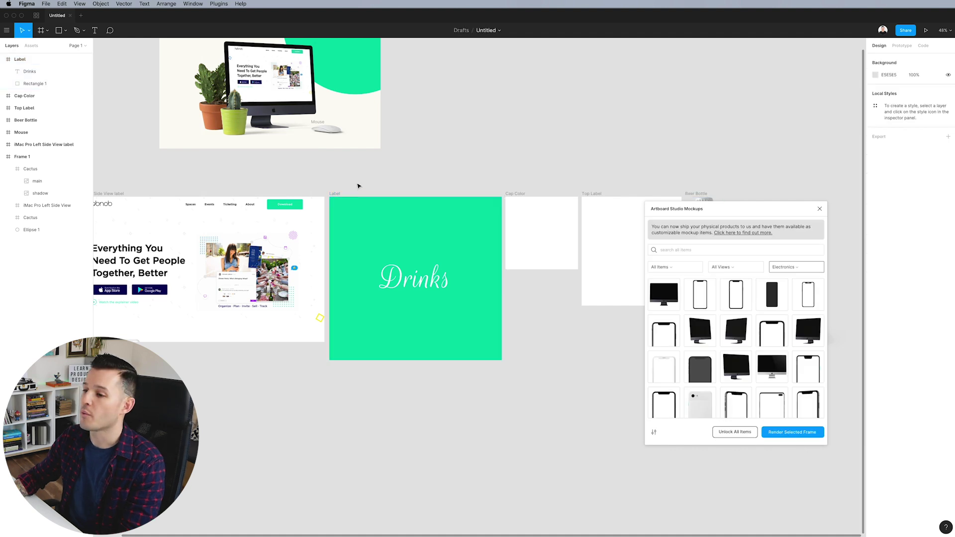
click(337, 194)
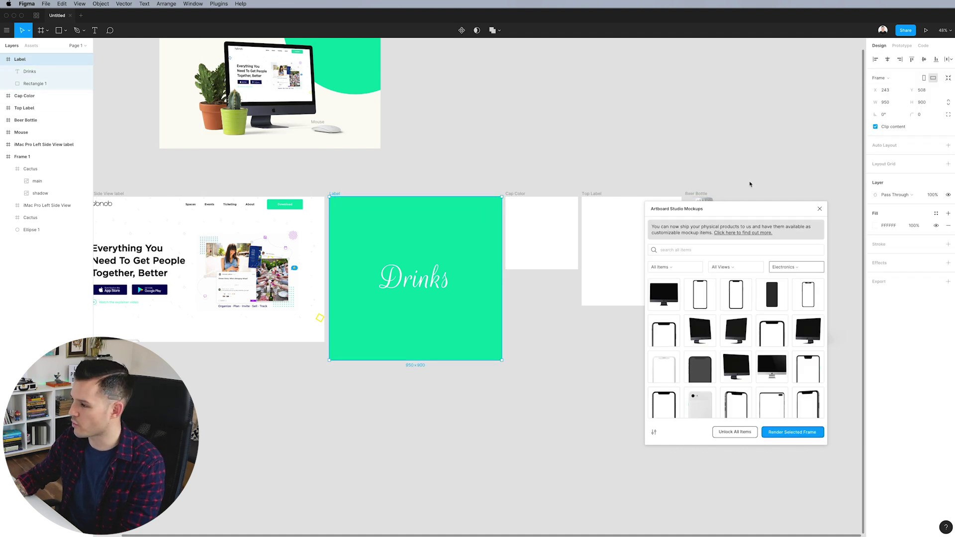
drag(752, 218, 232, 246)
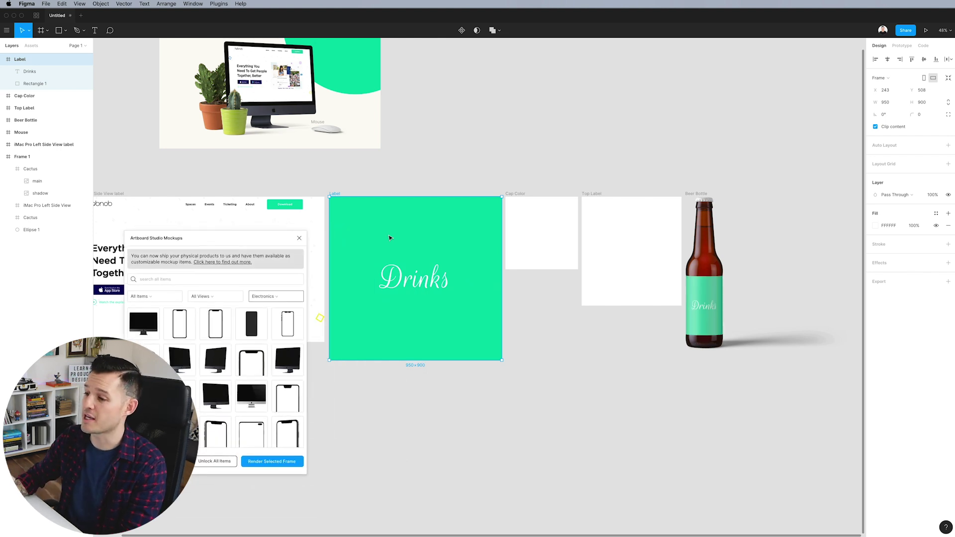
- Copy the Drinks text and green rectangle into the Cap Color frame and scale them down to fit it
drag(455, 171, 399, 345)
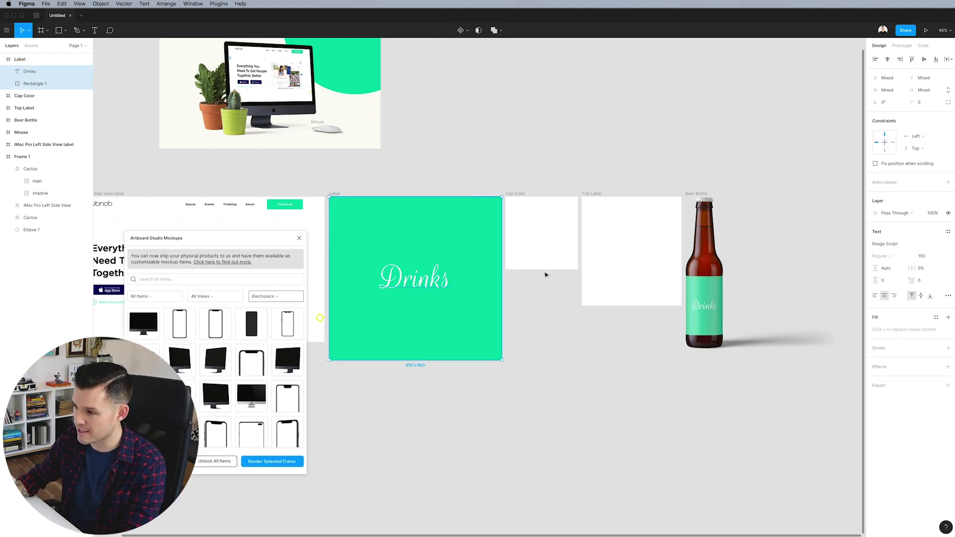
key(ctrl+c)
click(550, 234)
key(ctrl+v)
key(k)
drag(678, 359, 577, 272)
- Copy the green rectangle into the Top Label frame and scale it to 633.33 × 600 so it covers the frame
click(557, 211)
key(super+c)
click(625, 237)
key(super+v)
drag(659, 270, 697, 305)
- Fill the Top Label rectangle with a sampled olive green and render the Top Label and Cap Color frames onto the beer bottle
click(876, 227)
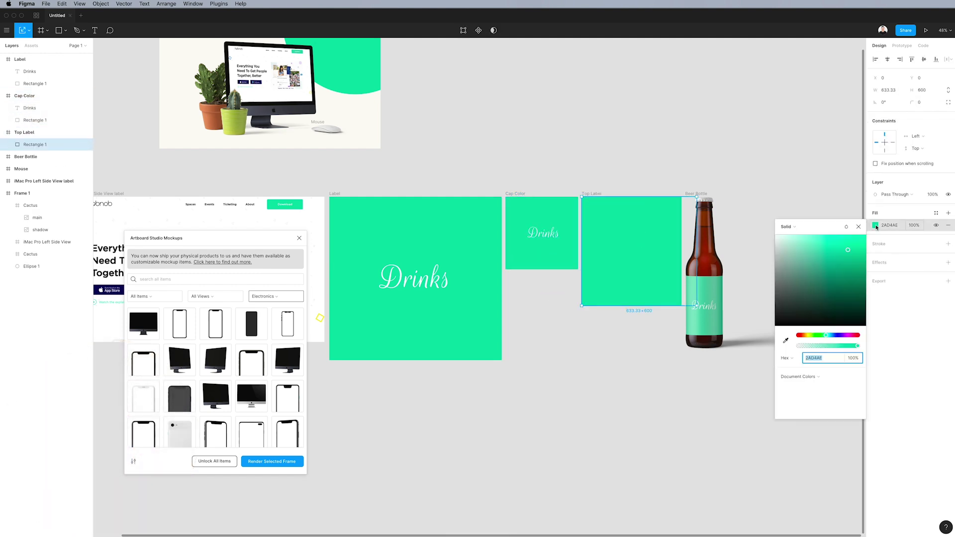
click(786, 340)
click(279, 463)
click(518, 194)
click(290, 464)
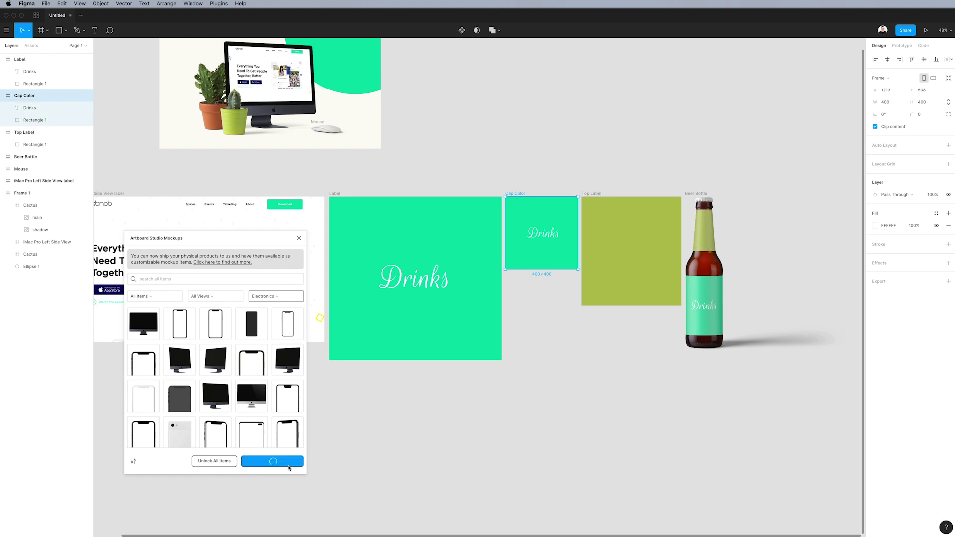
click(625, 392)
- Move the Beer Bottle mockup into Frame 1 at the iMac's edge and scale it down to about 439 × 419
scroll(625, 392, left, 2)
scroll(625, 392, up, 1)
drag(209, 237, 145, 277)
drag(799, 256, 544, 82)
drag(545, 82, 623, 134)
key(k)
drag(784, 134, 699, 214)
key(v)
drag(633, 217, 691, 162)
- Send the Beer Bottle behind the iMac and cacti but above the green circle, and lower it slightly
key(super+equal)
key(super+equal)
key(super+minus)
key(super+bracketleft)
key(super+bracketleft)
key(super+bracketleft)
key(super+bracketleft)
key(super+bracketright)
drag(639, 305, 644, 325)
- Scale the Beer Bottle down further, nudge it out from behind the iMac toward the mouse, and place the plugin window beside Frame 1
key(k)
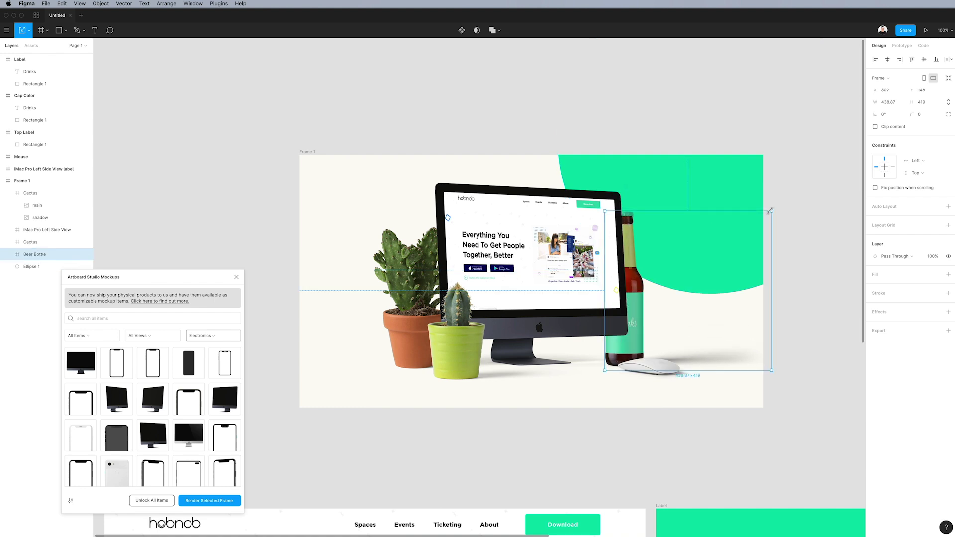
drag(773, 211, 727, 254)
key(v)
key(shift+Right)
key(shift+Right)
click(786, 335)
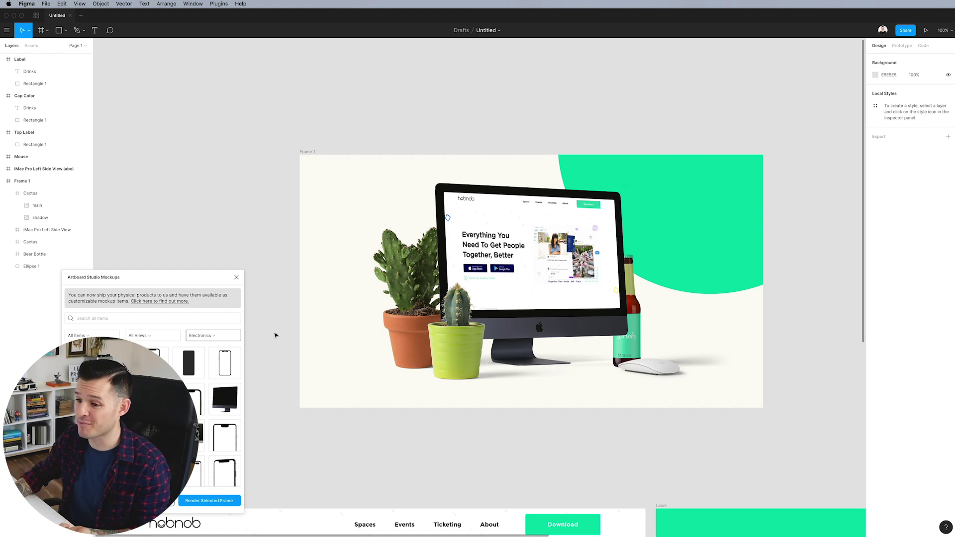
drag(209, 277, 251, 168)
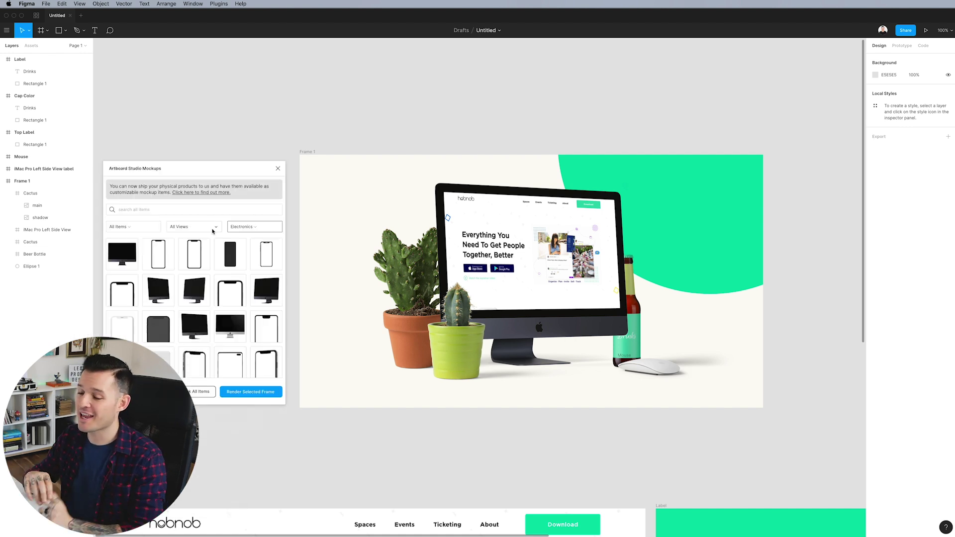